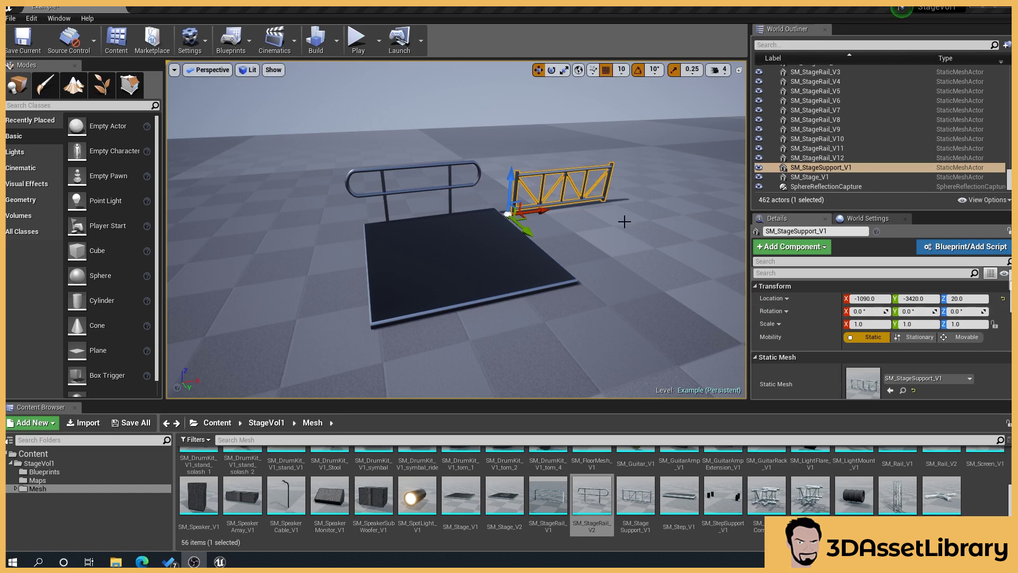
Raise the rounded stage rail straight up from the back edge of the platform in the level, and deselect it
click(686, 273)
scroll(461, 255, up, 2)
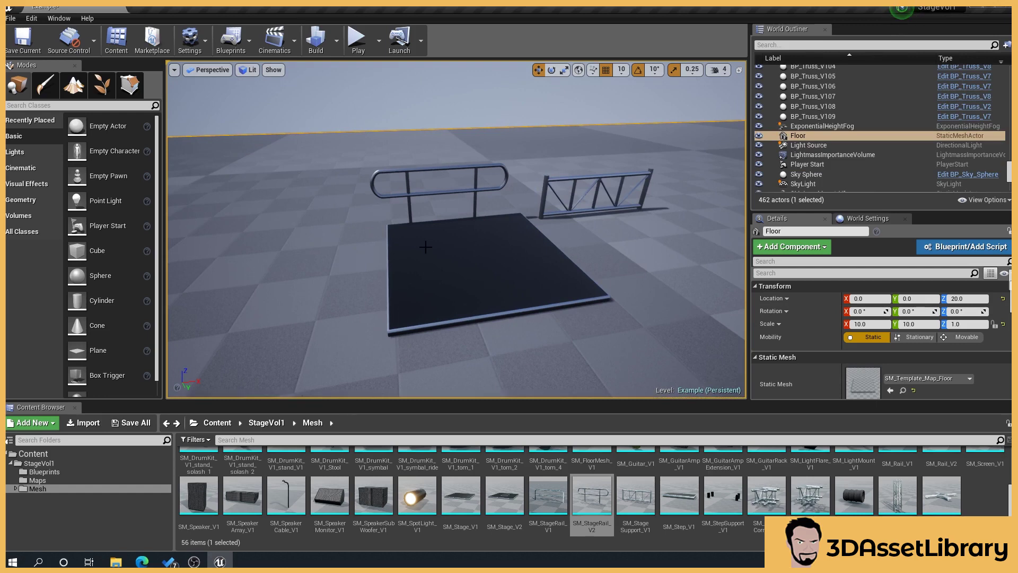
click(410, 195)
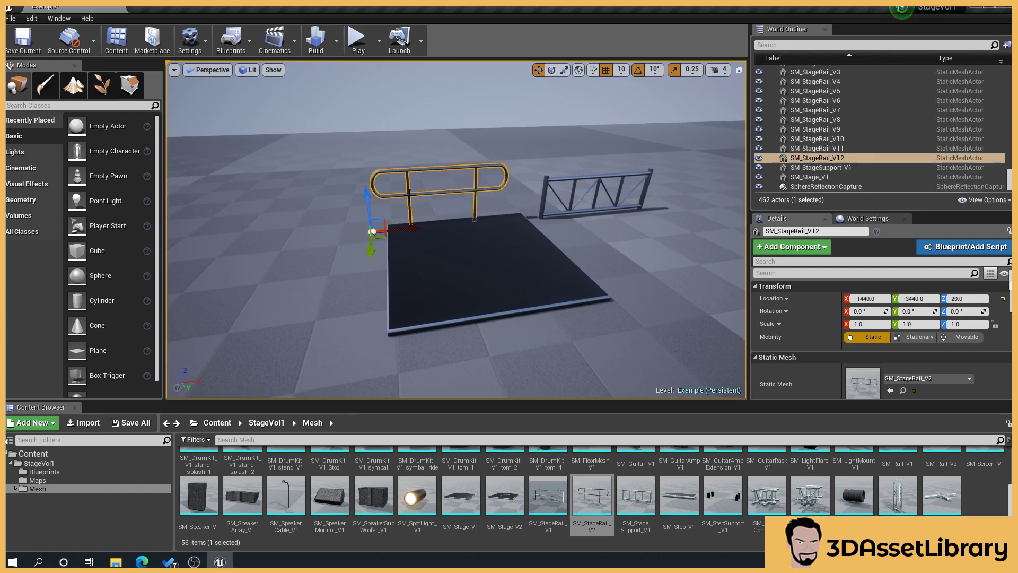
drag(368, 208, 366, 190)
click(611, 269)
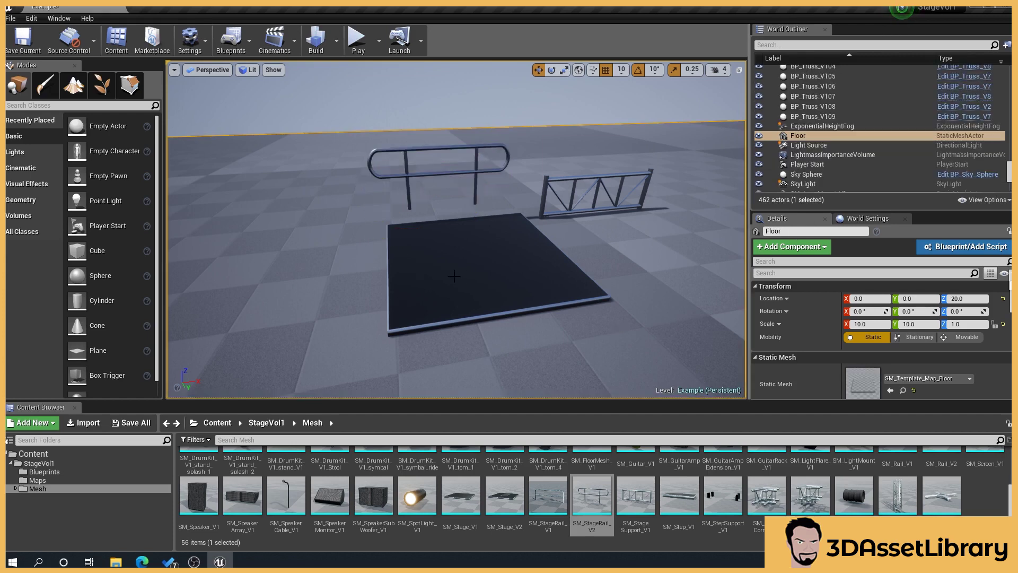
Create an Actor blueprint class named BP_TEst in the StageVol1 Blueprints folder
click(56, 472)
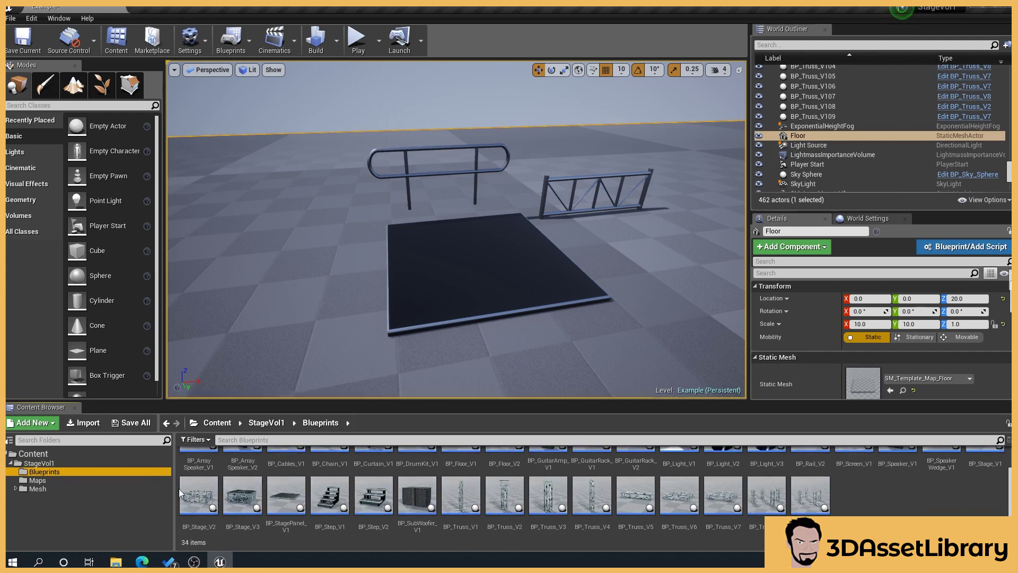
right_click(873, 491)
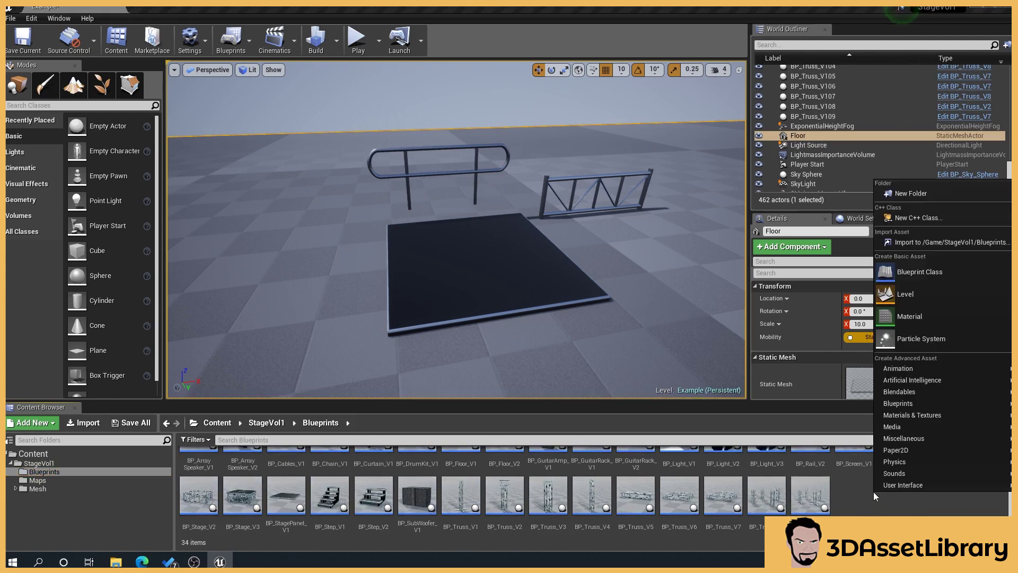
click(930, 272)
click(400, 178)
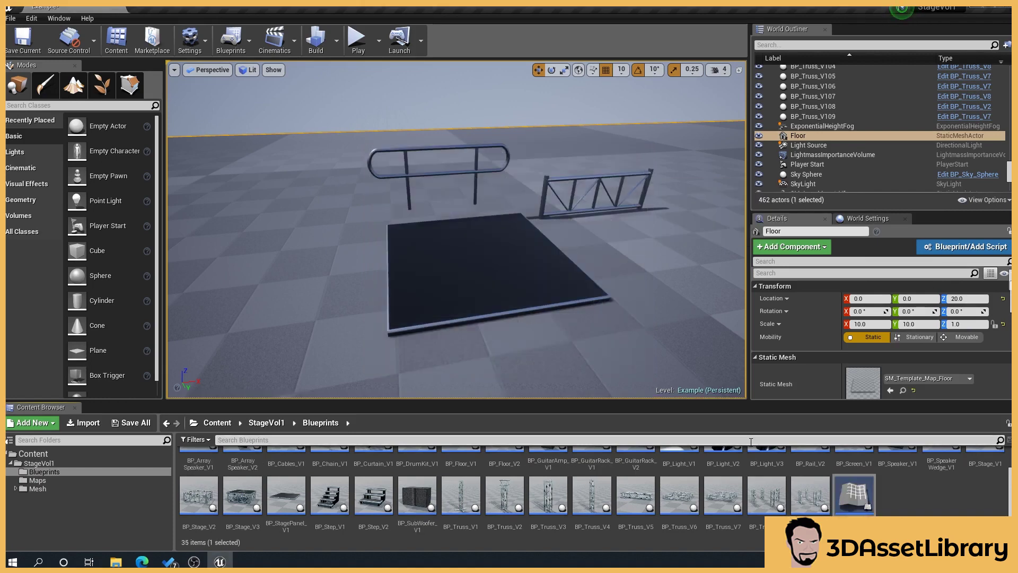
key(Return)
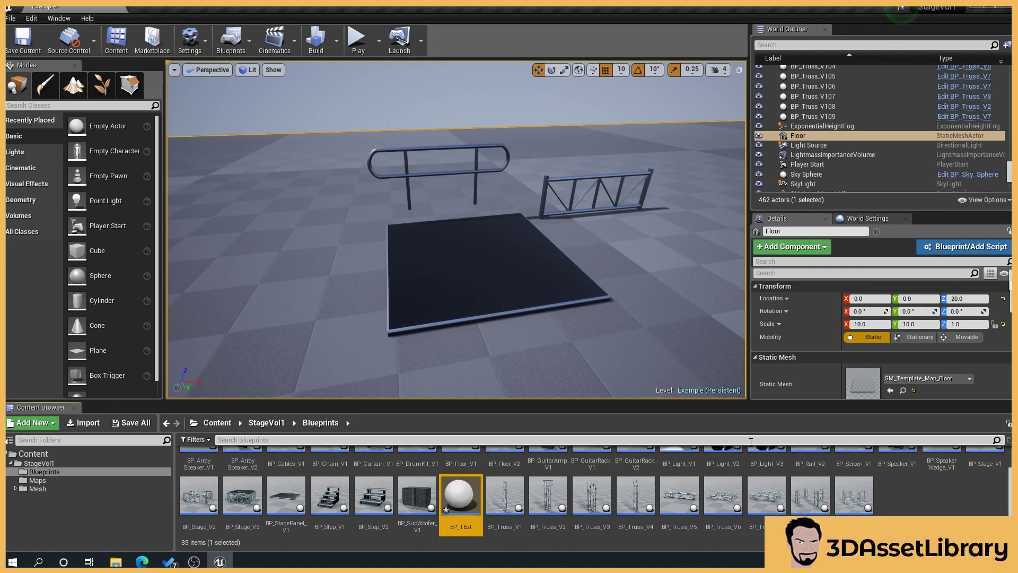
Open BP_TEst alongside the Mesh folder, moving and resizing its editor window so both stay accessible
double_click(459, 498)
drag(300, 225, 308, 251)
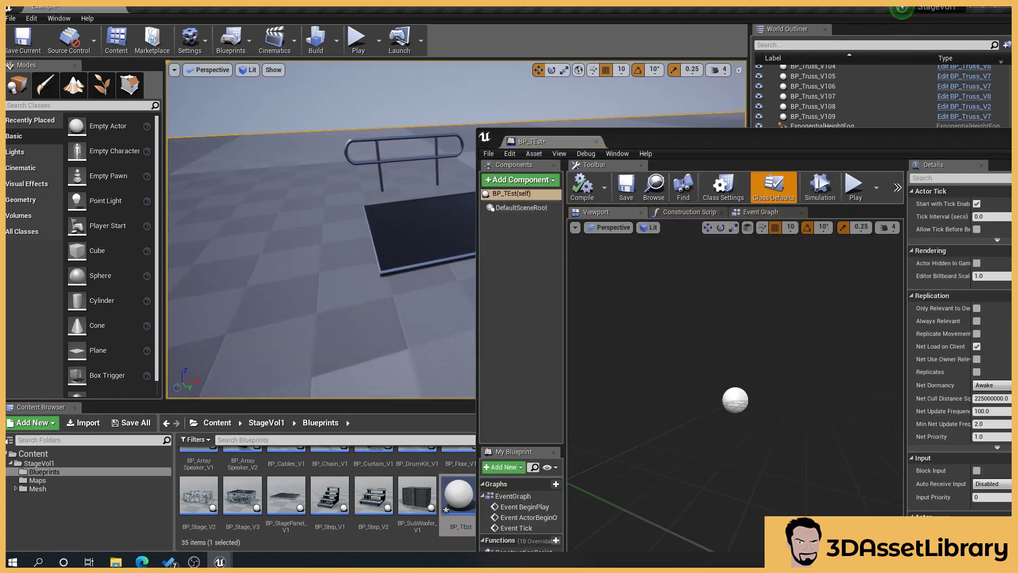
click(53, 489)
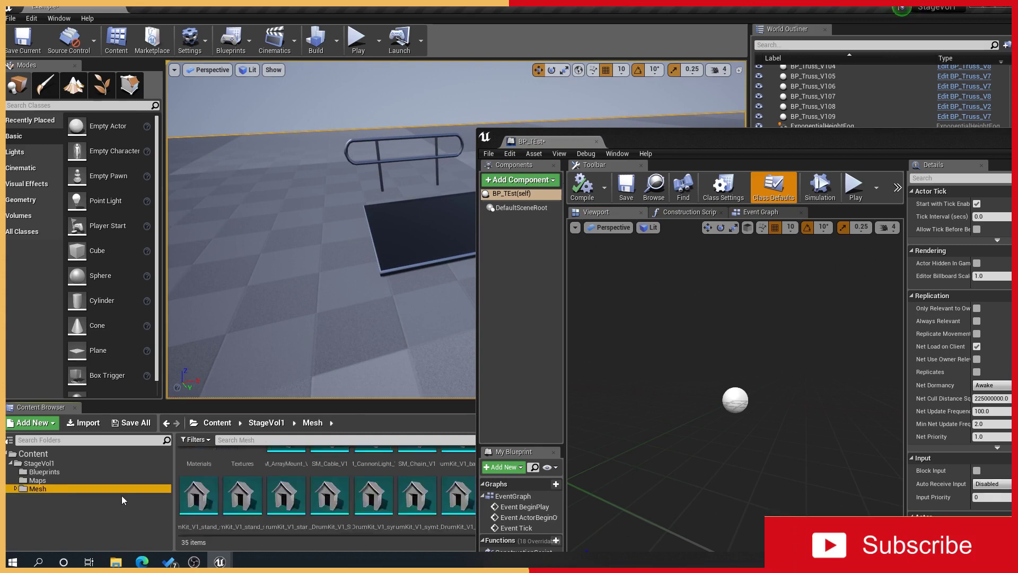
drag(711, 142, 696, 71)
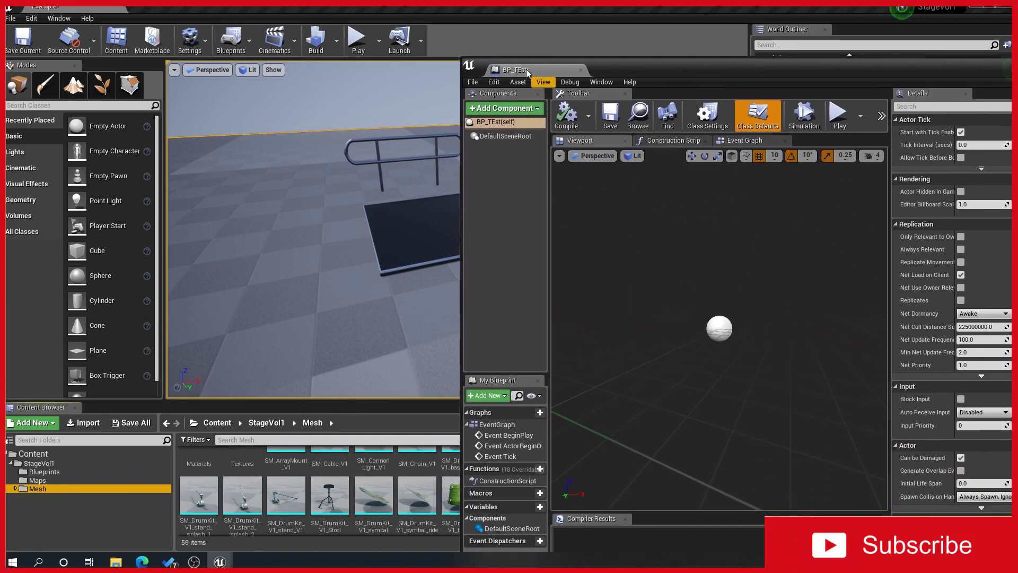
drag(459, 59, 528, 71)
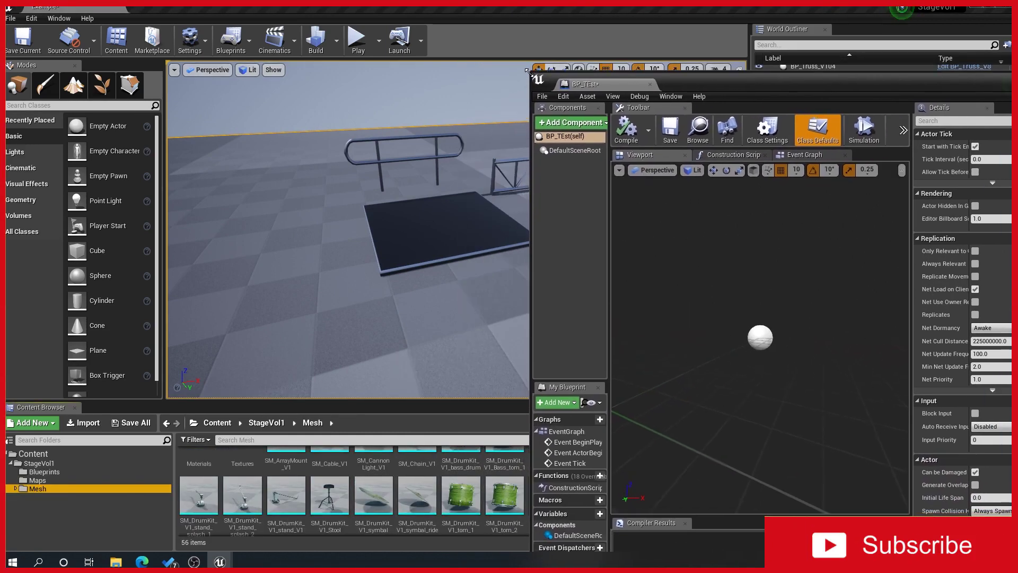
scroll(438, 484, up, 1)
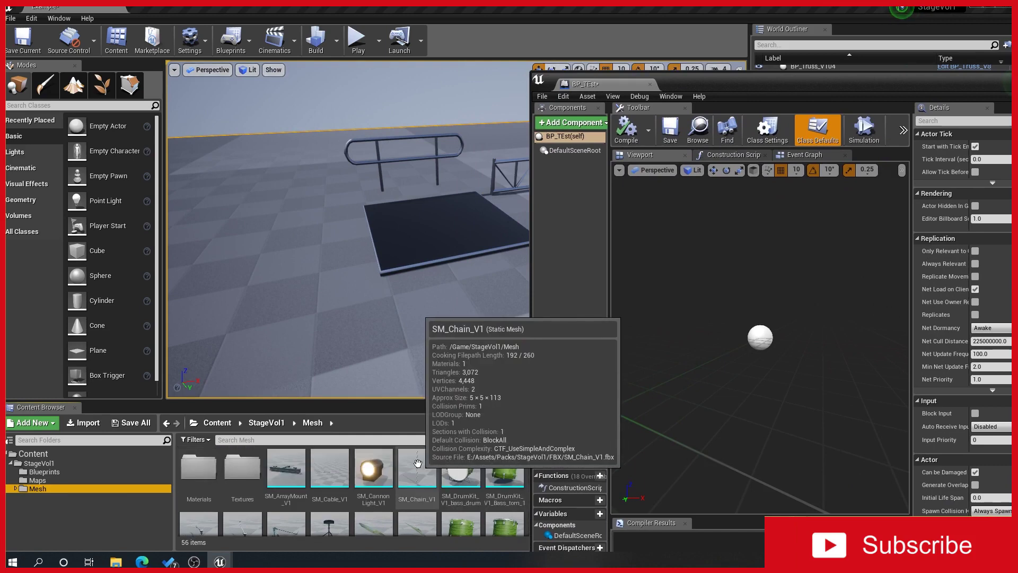
drag(743, 89, 778, 51)
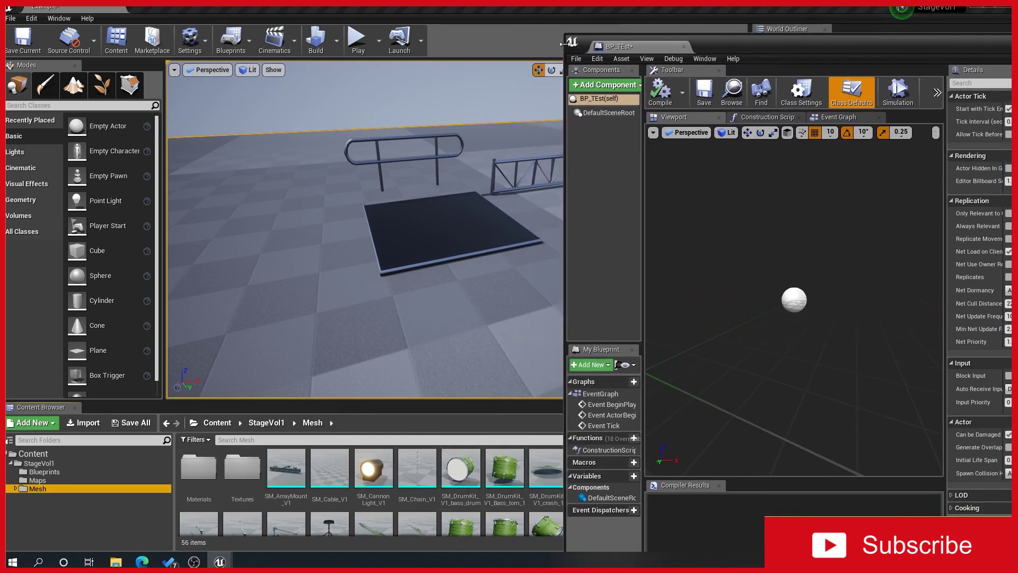
drag(566, 34, 651, 206)
drag(846, 214, 751, 32)
Add the SM_Stage_V1 mesh to BP_TEst as a component under the default scene root
scroll(546, 530, down, 5)
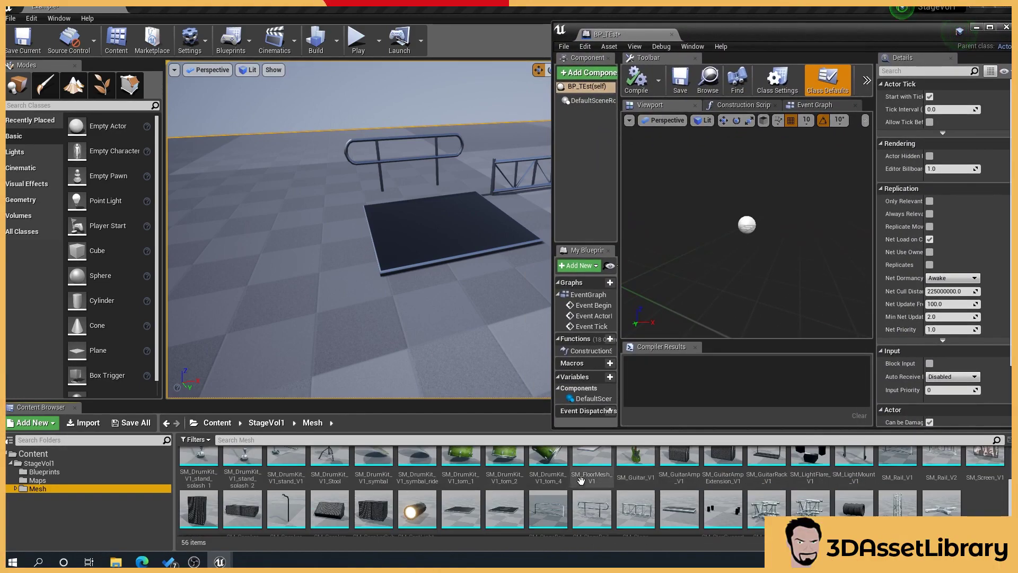
drag(461, 509, 578, 130)
click(579, 170)
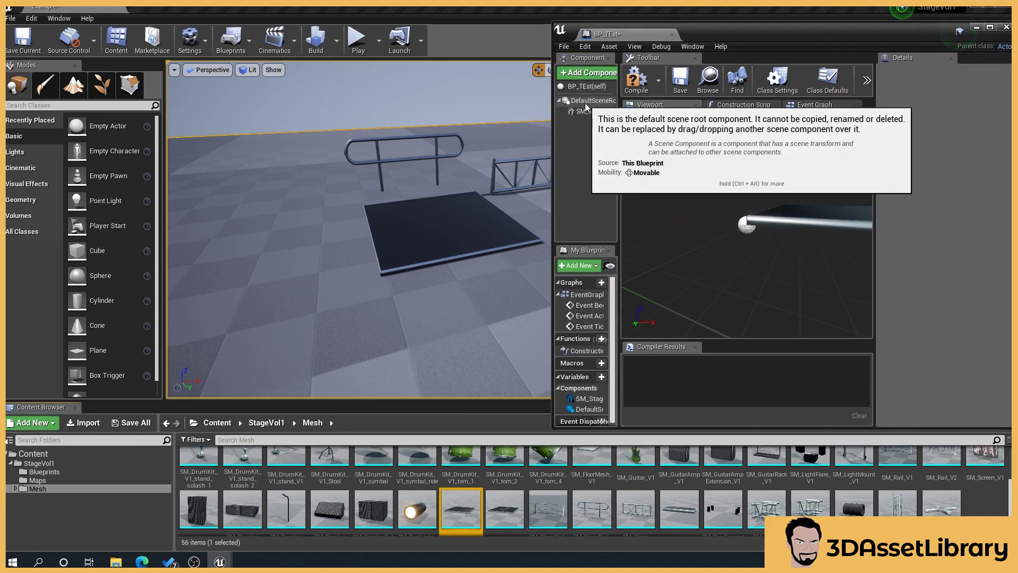
right_drag(812, 229, 790, 297)
click(789, 312)
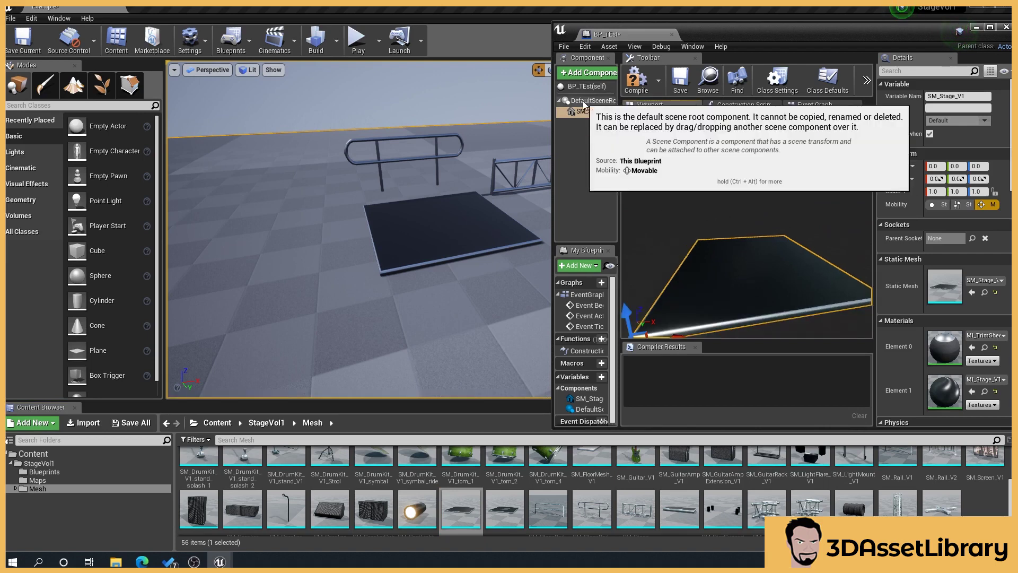
drag(636, 509, 588, 117)
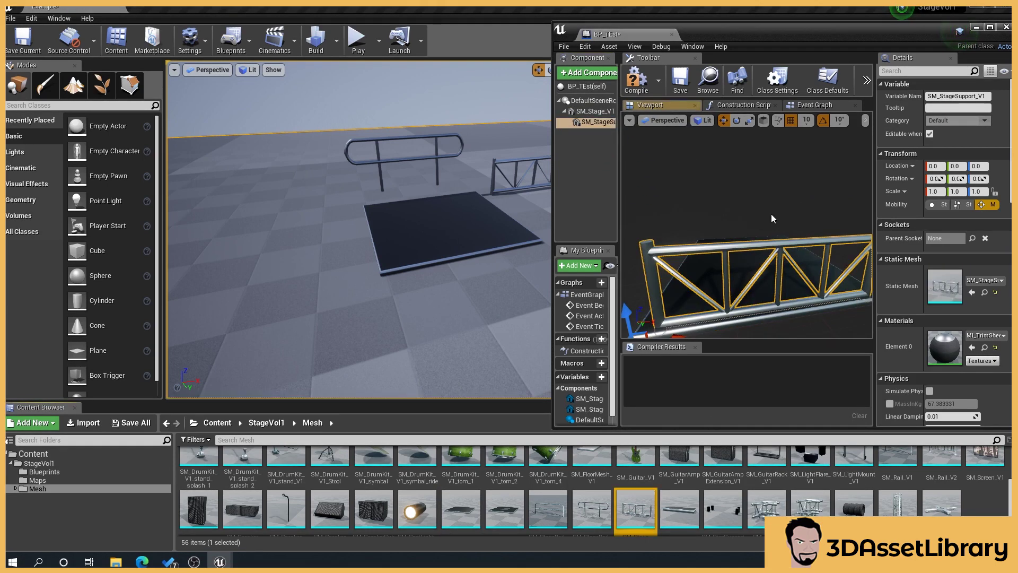
click(601, 125)
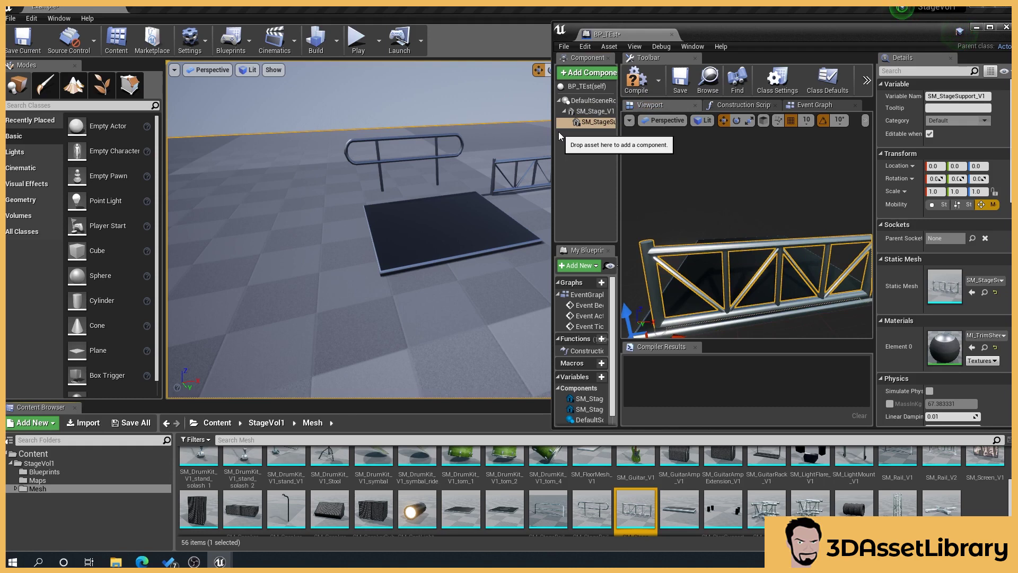
click(567, 147)
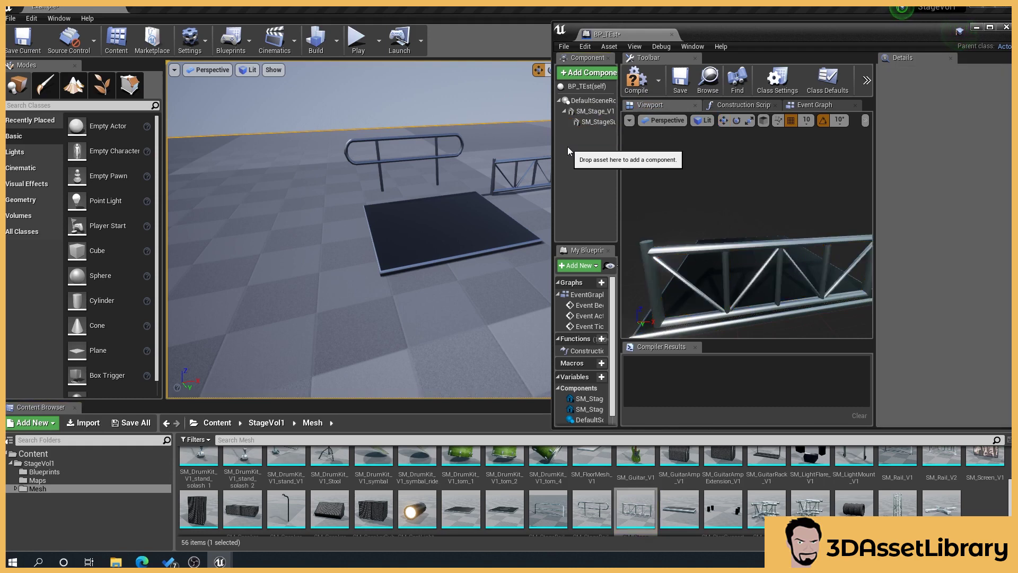
click(583, 112)
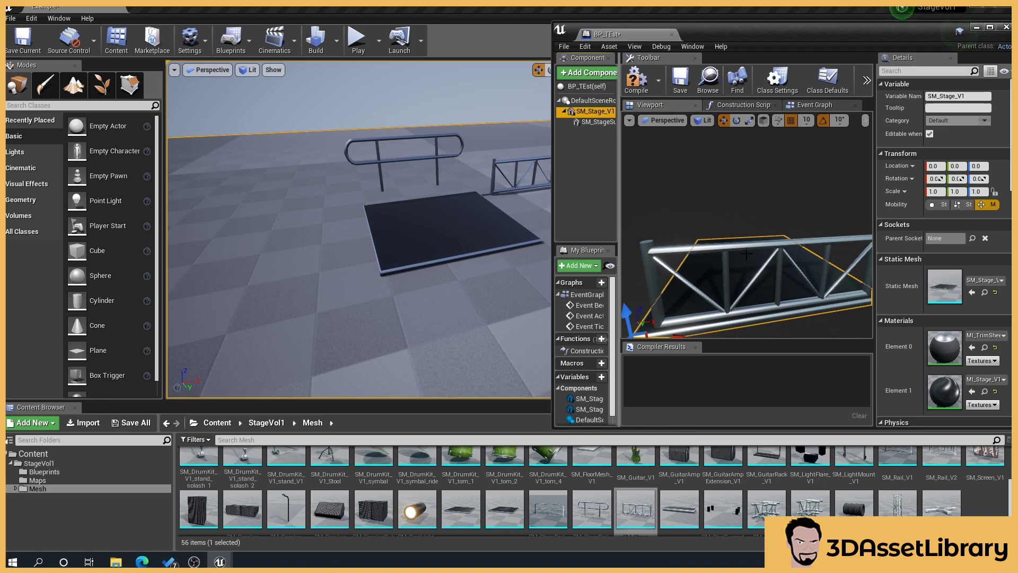
click(696, 289)
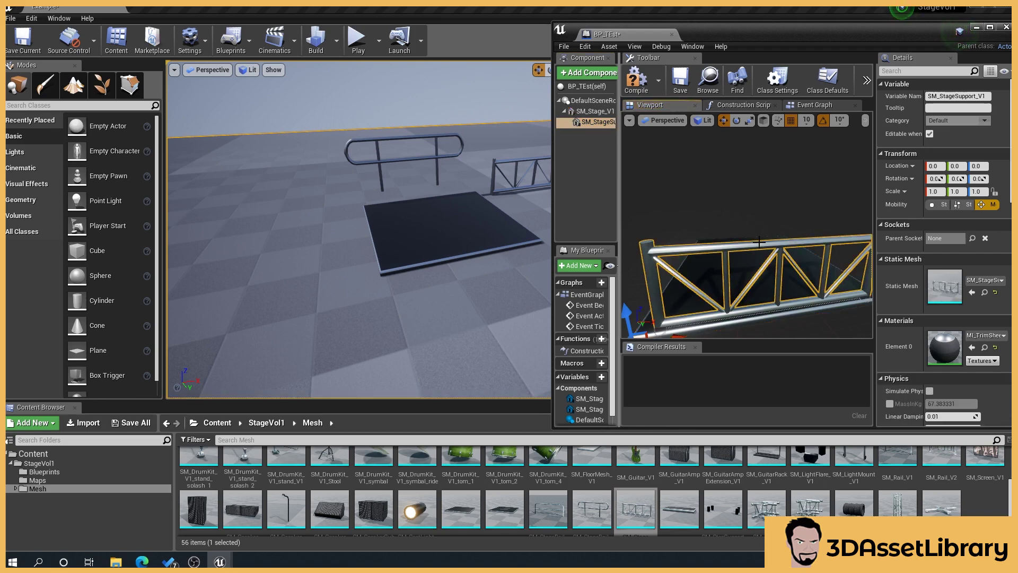
key(Delete)
Add the SM_StageSupport_V1 mesh under the default scene root and raise the stage platform onto its top
click(598, 103)
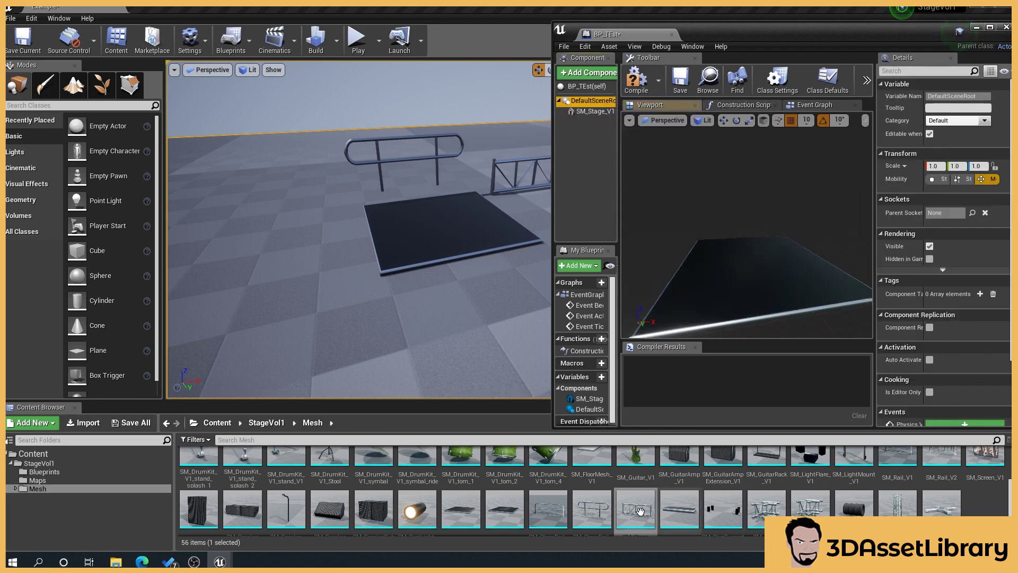
drag(640, 511, 590, 101)
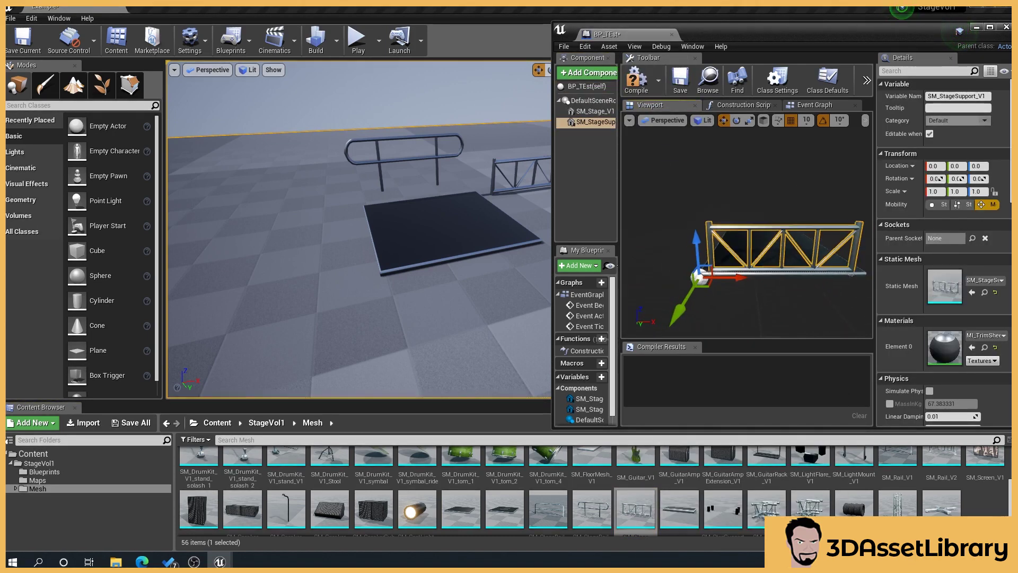
middle_drag(741, 243, 763, 261)
click(742, 245)
drag(663, 212, 657, 143)
Duplicate the stage support and rotate the copy a quarter turn about Z to run along the adjacent side
middle_drag(657, 143, 588, 137)
click(761, 232)
alt+drag(760, 232, 870, 228)
right_drag(701, 295, 737, 296)
scroll(702, 295, down, 2)
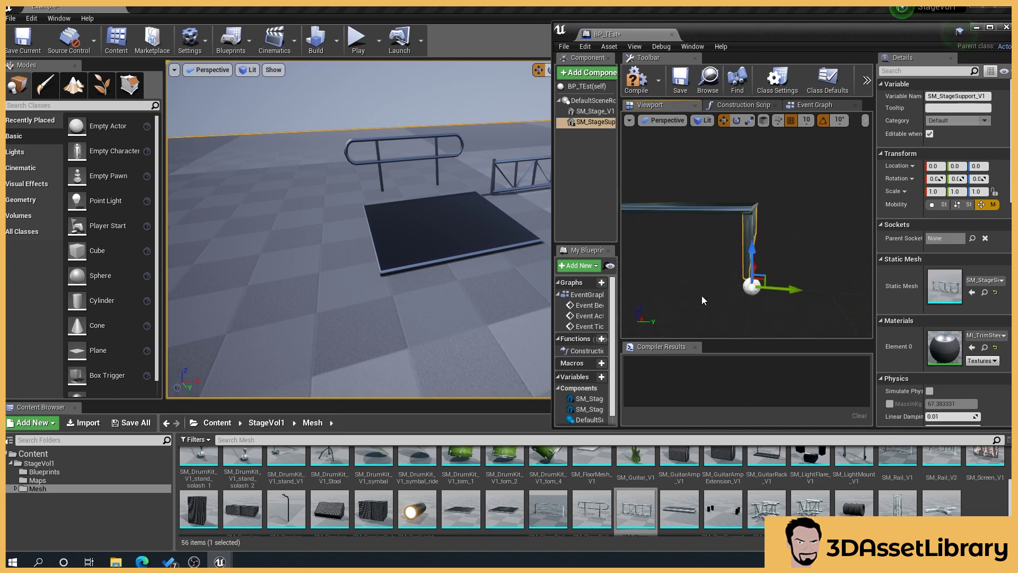
key(ctrl+w)
key(e)
drag(807, 319, 862, 293)
Move the rotated support about 20 units along X to line it up under the platform's side
alt+drag(816, 215, 716, 220)
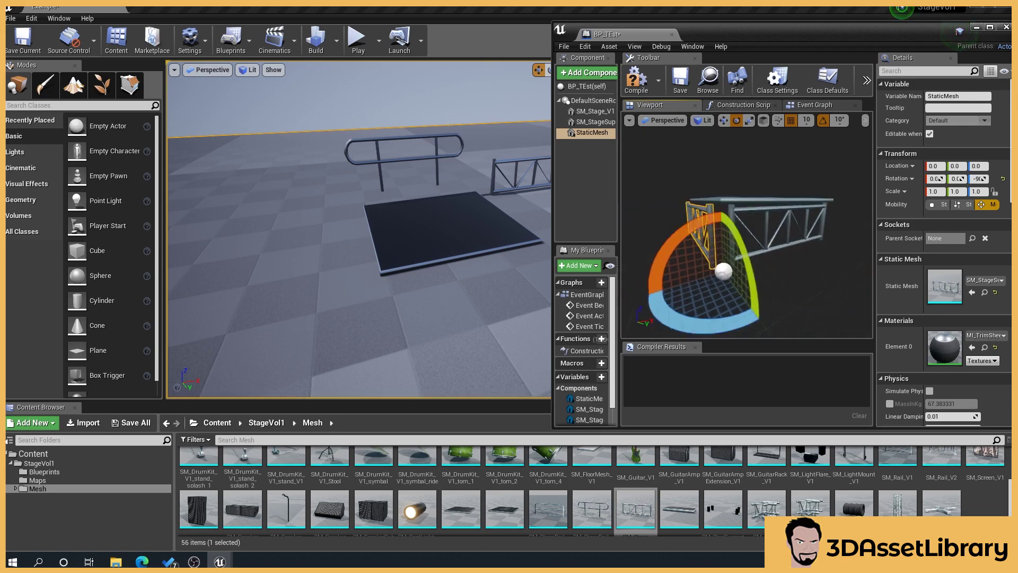
right_drag(796, 249, 784, 249)
key(w)
drag(732, 284, 893, 250)
Place a copy of the rotated support, turned parallel to the first one, on the opposite side at Y about -280
right_drag(822, 290, 806, 308)
key(ctrl+w)
key(e)
drag(809, 294, 804, 302)
key(w)
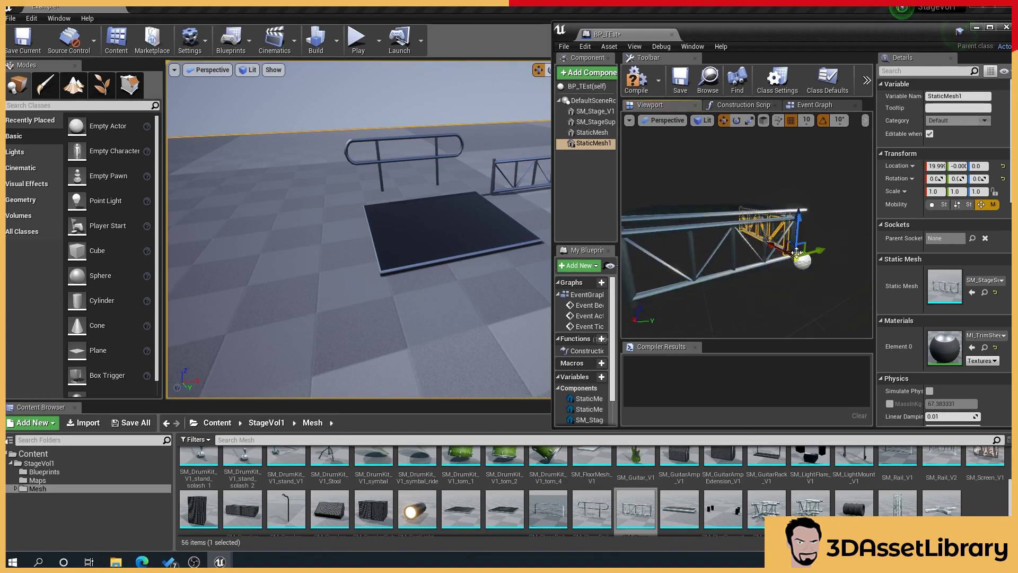
drag(774, 244, 672, 295)
Duplicate the quarter-turned side support and move the copy to X about 300 to close the platform's remaining side
right_drag(803, 291, 804, 291)
key(a)
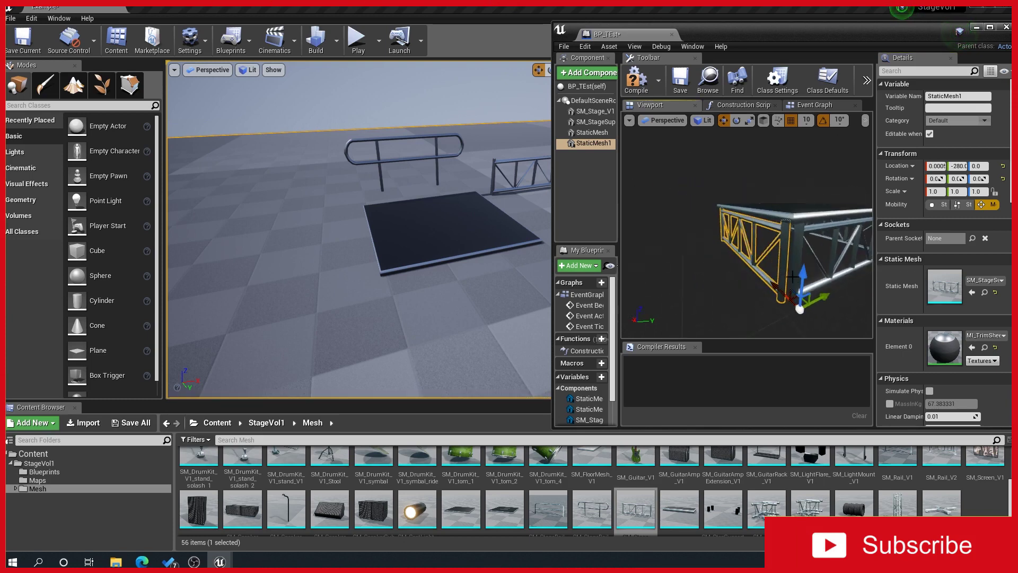
click(810, 283)
key(a)
right_drag(734, 269, 734, 269)
key(ctrl+w)
drag(730, 236, 643, 235)
right_drag(730, 256, 730, 256)
key(a)
key(a)
right_drag(744, 291, 743, 291)
key(w)
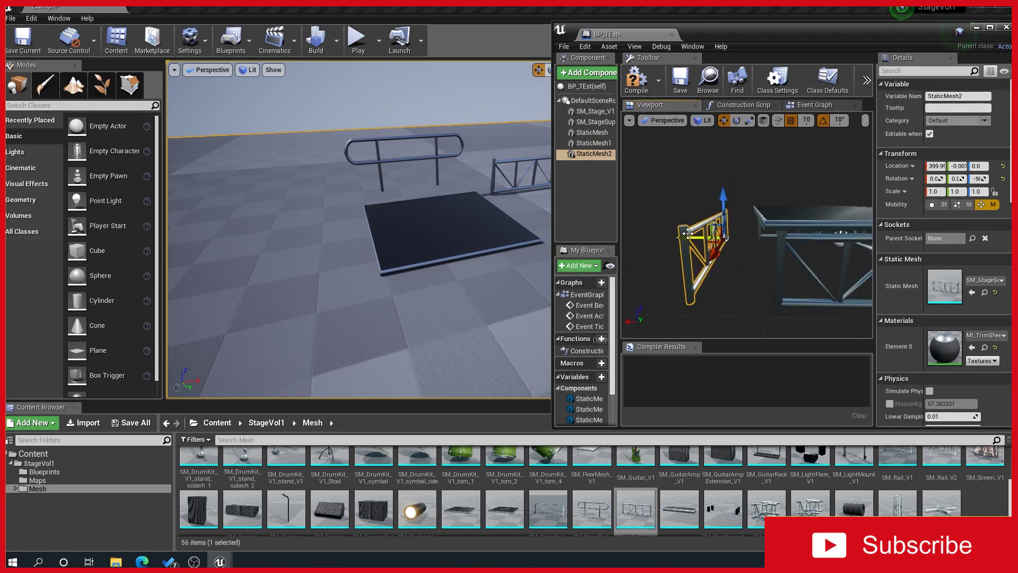
drag(726, 237, 717, 245)
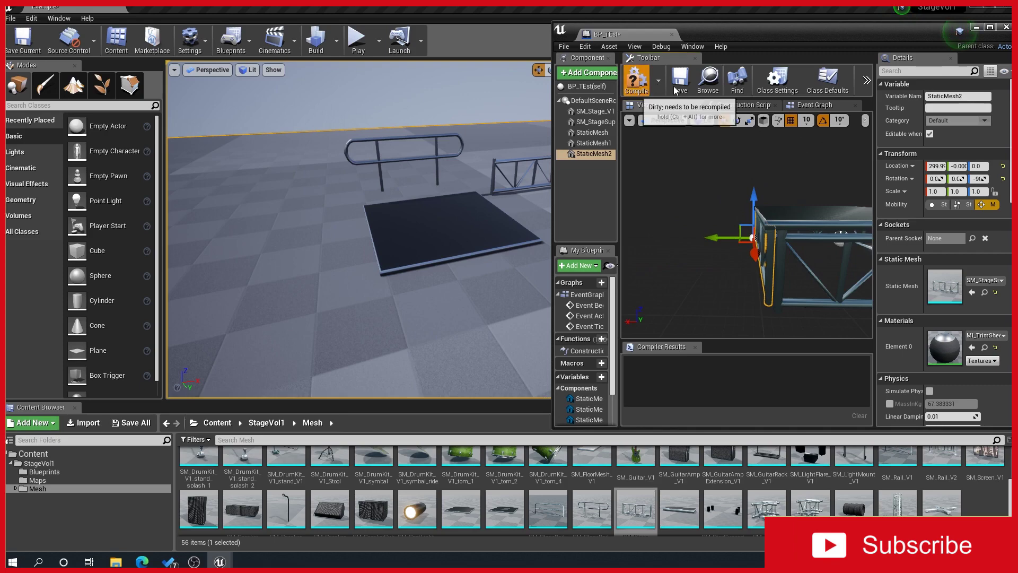
Compile BP_TEst and place an instance of it from the Blueprints folder on the level floor
click(636, 79)
click(58, 472)
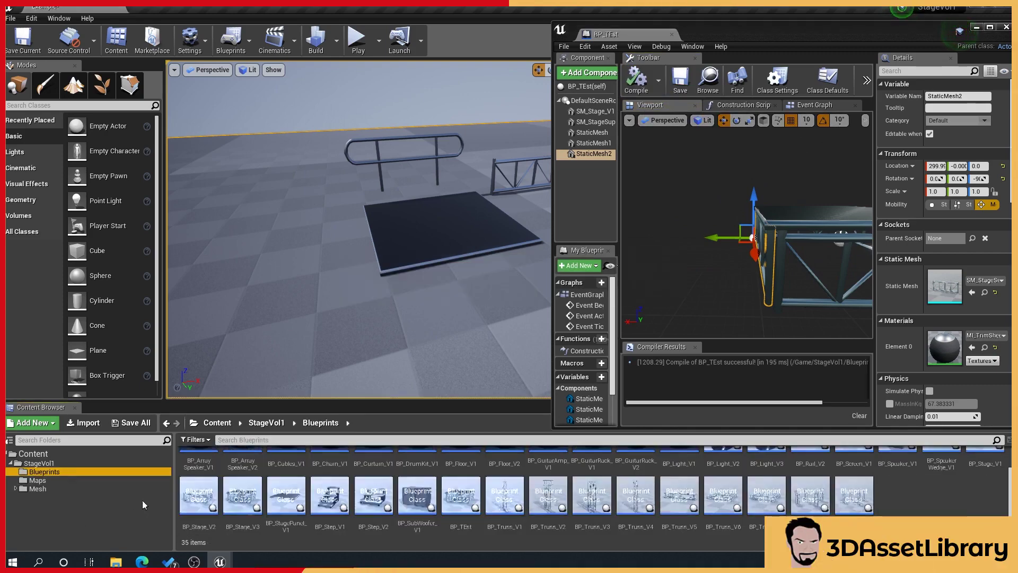
click(459, 504)
right_drag(403, 276, 222, 273)
drag(460, 497, 278, 303)
click(429, 158)
right_drag(741, 313, 769, 302)
right_drag(687, 289, 677, 289)
mouse_move(695, 252)
mouse_down()
mouse_move(677, 252)
mouse_move(690, 252)
mouse_up()
key(ctrl+z)
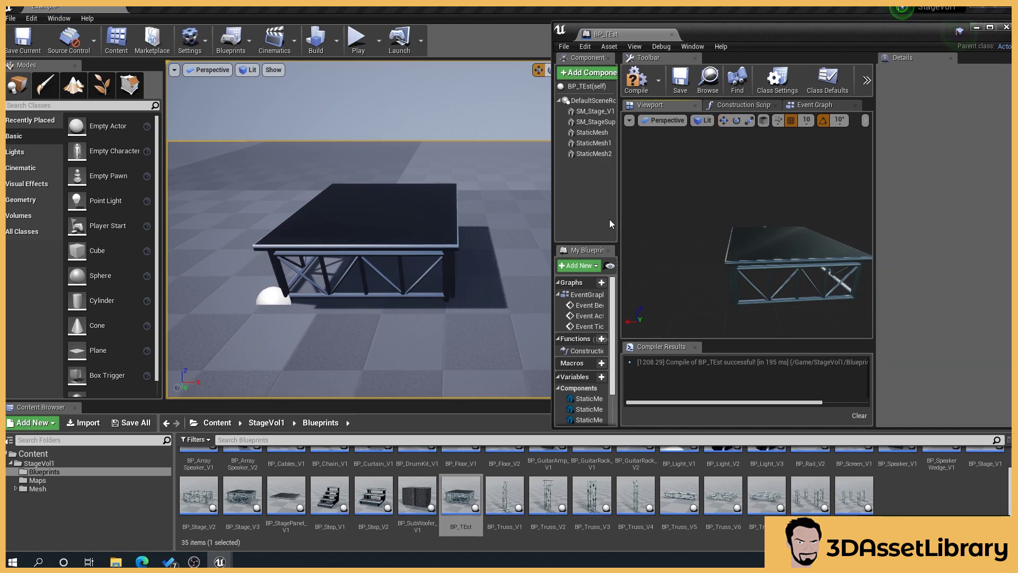
Add the SM_StageRail_V2 mesh from the Mesh folder to BP_TEst under the default scene root
double_click(590, 101)
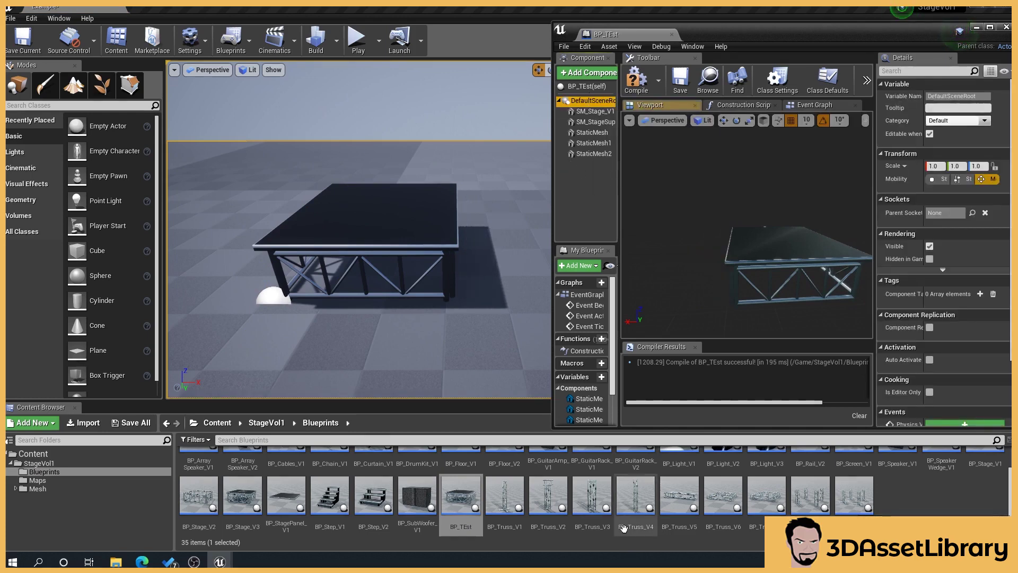
scroll(663, 464, up, 1)
click(37, 488)
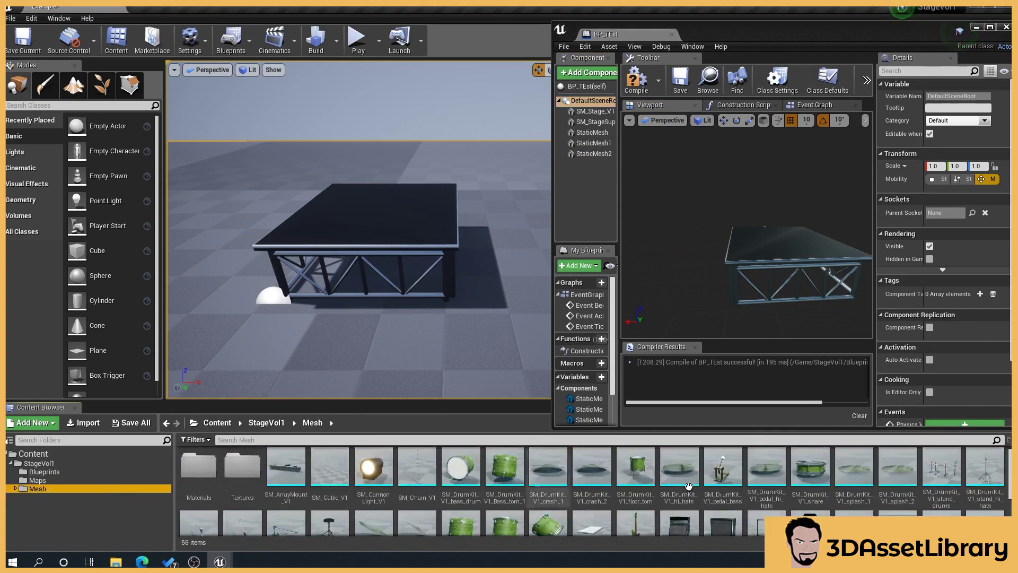
scroll(690, 493, down, 1)
scroll(748, 498, down, 3)
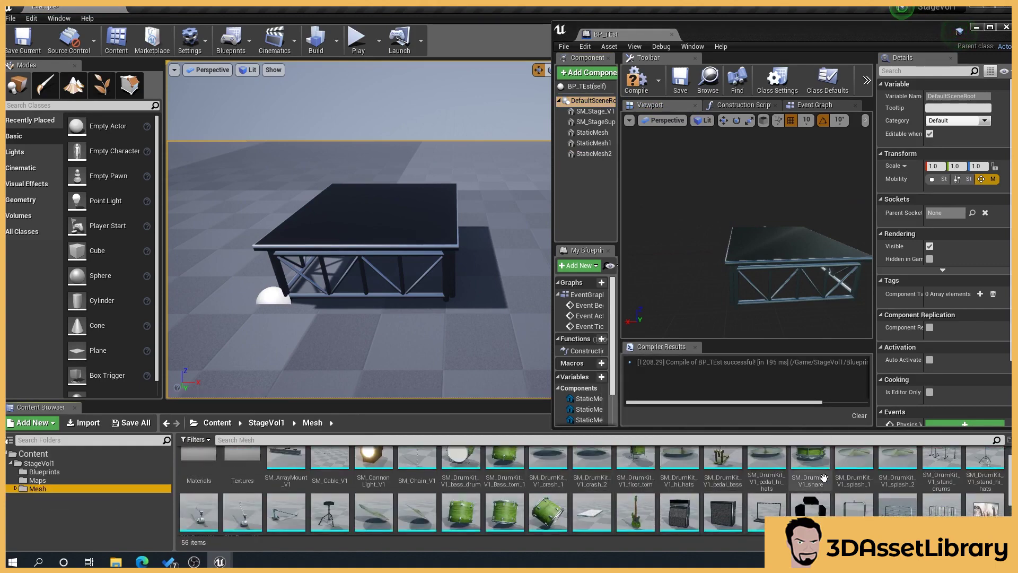
drag(592, 506, 588, 159)
drag(764, 300, 750, 297)
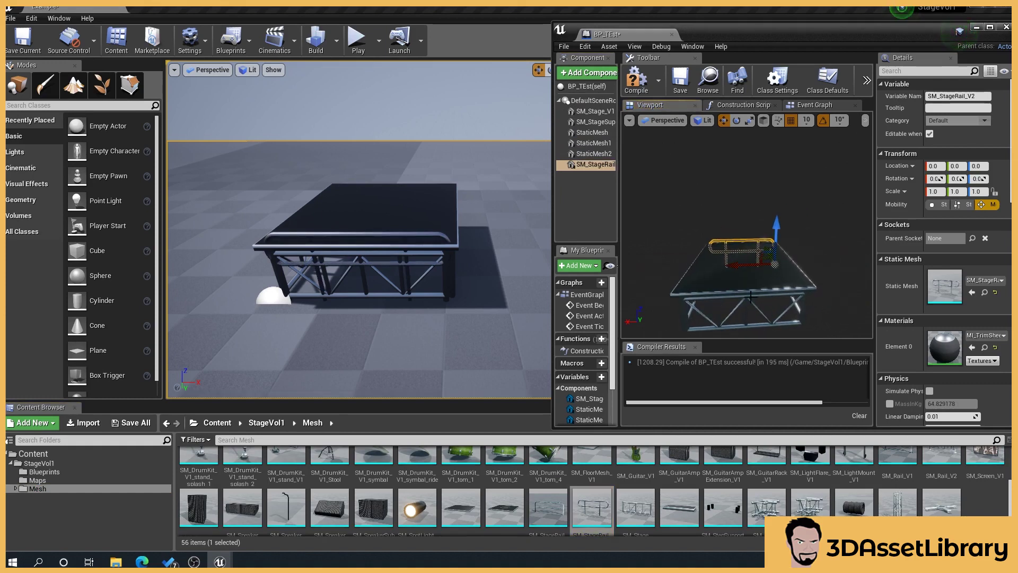
Raise the rail to Z 100 above the platform in BP_TEst and reposition the placed BP_TEst instance in the level
drag(776, 228, 771, 204)
drag(443, 219, 345, 252)
click(445, 221)
right_drag(444, 221, 515, 222)
key(e)
drag(319, 297, 196, 302)
drag(368, 291, 342, 317)
click(377, 282)
click(340, 320)
key(w)
drag(415, 282, 355, 222)
drag(412, 264, 428, 315)
Duplicate the placed BP_TEst instance three times side by side to form a continuous four-section stage row
alt+drag(517, 230, 413, 227)
mouse_move(457, 247)
middle_down()
mouse_move(429, 239)
mouse_move(439, 243)
middle_up()
alt+drag(474, 247, 373, 233)
middle_drag(372, 233, 345, 234)
alt+drag(446, 244, 337, 258)
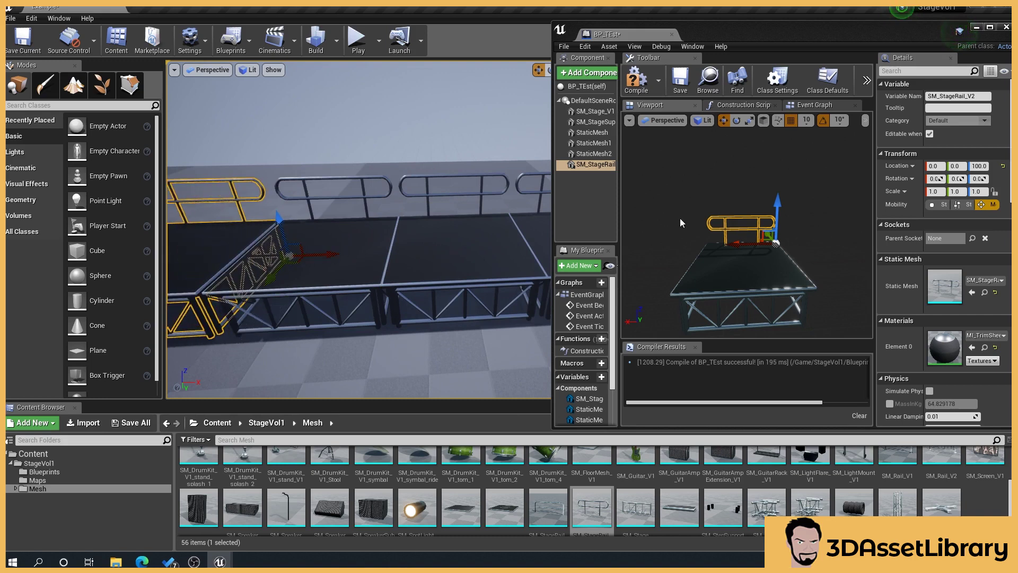
Change the rail component's static mesh in BP_TEst to SM_StageRail_V1 and check the rails on the placed stages
middle_drag(680, 218, 671, 223)
drag(322, 254, 324, 253)
click(730, 223)
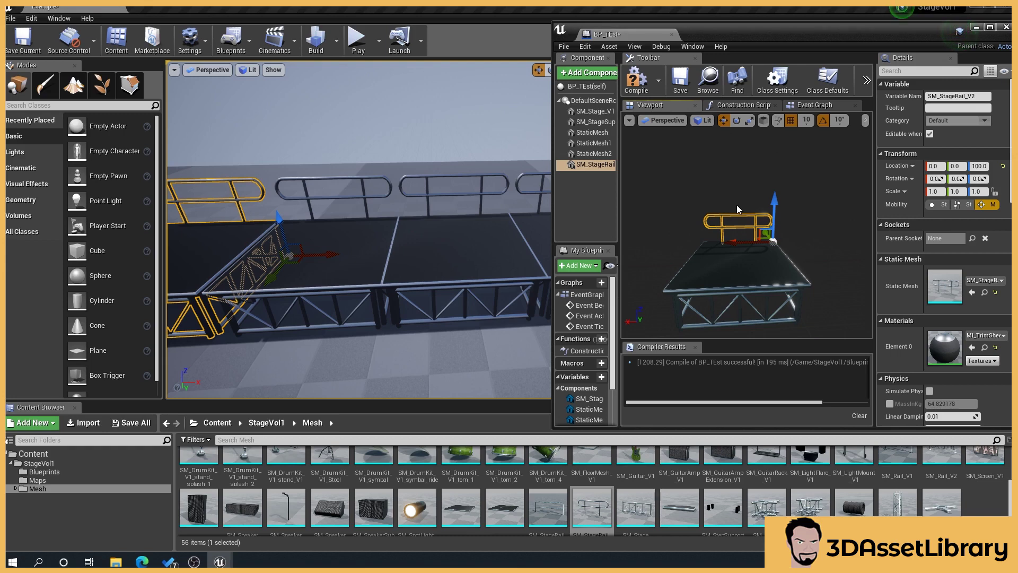
key(f)
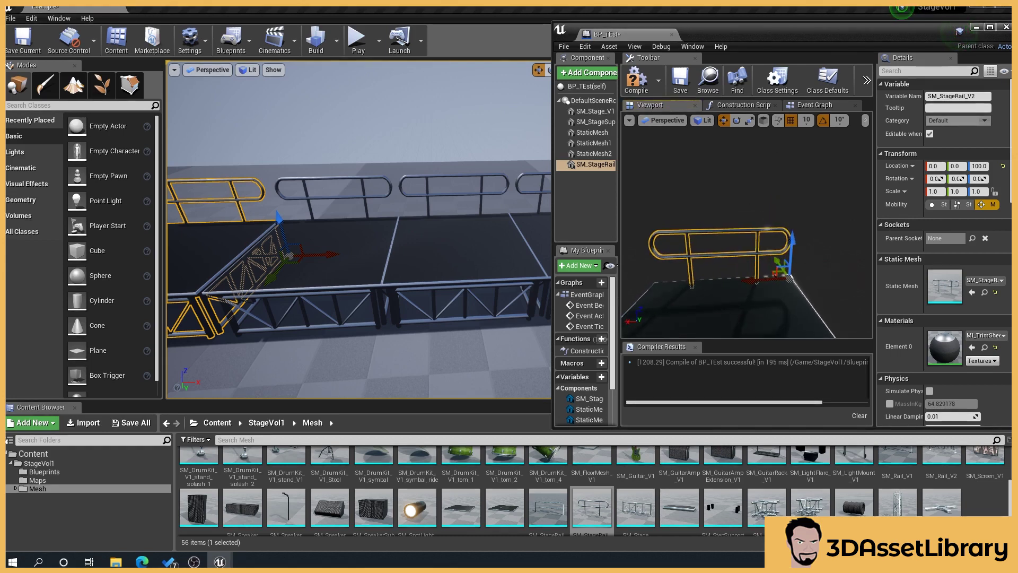
click(989, 281)
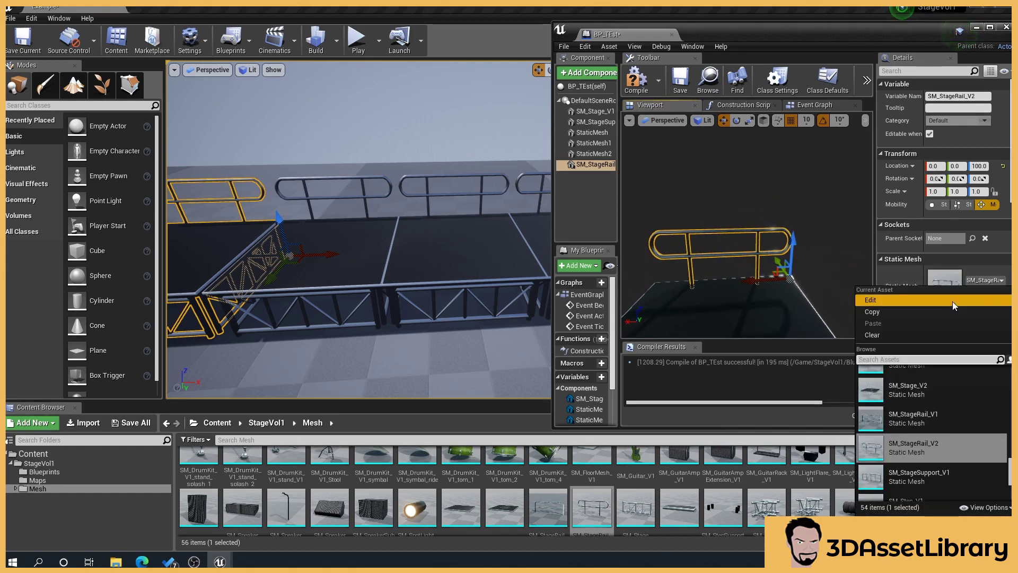
click(901, 440)
middle_drag(365, 244, 350, 243)
middle_drag(437, 264, 428, 268)
drag(471, 253, 477, 251)
click(440, 163)
middle_drag(468, 332, 514, 333)
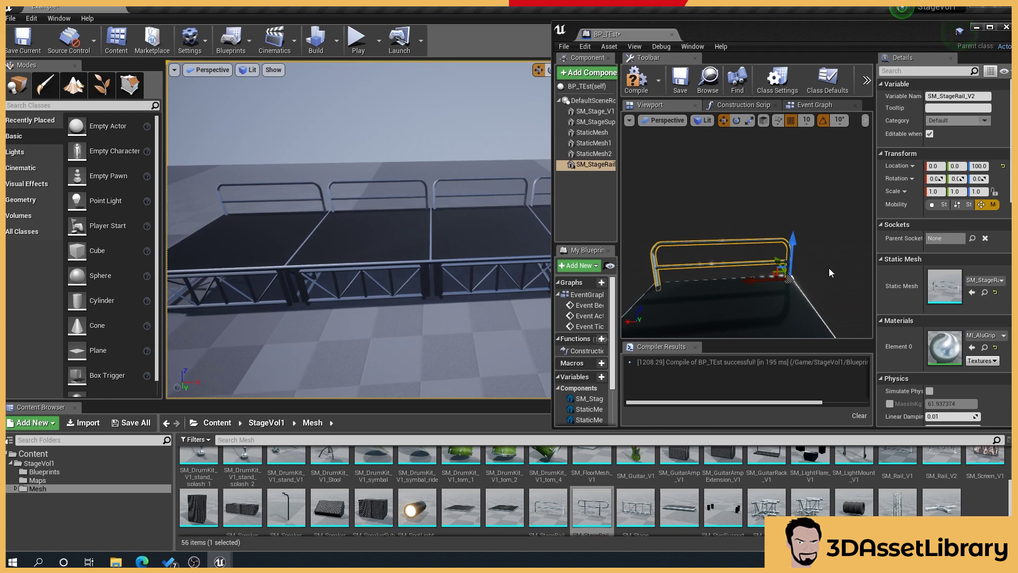
Add the SM_GuitarAmp_V1 mesh from the Mesh folder to BP_TEst under the default scene root
scroll(799, 288, down, 2)
right_drag(777, 236, 777, 260)
scroll(731, 213, down, 3)
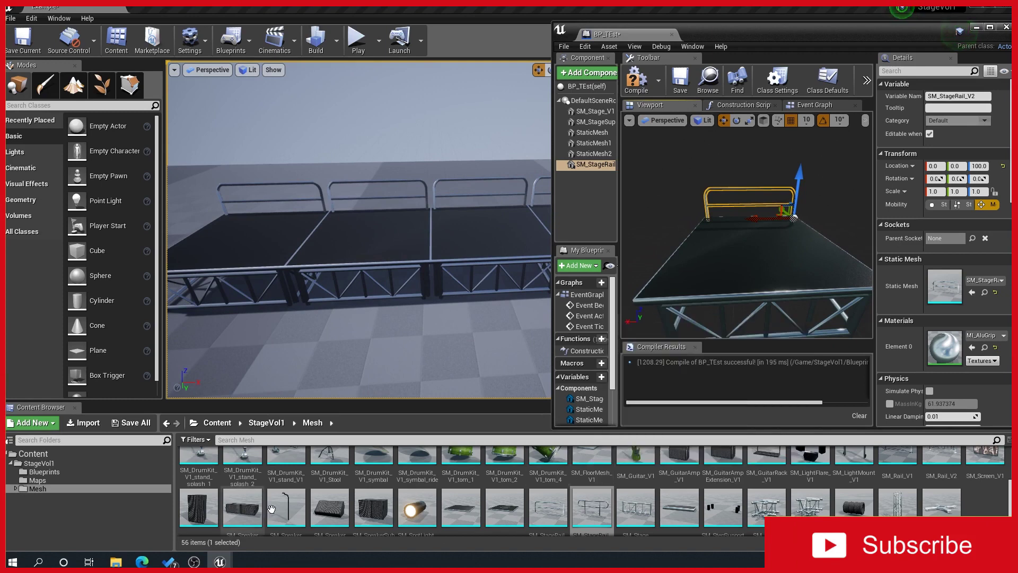
click(602, 108)
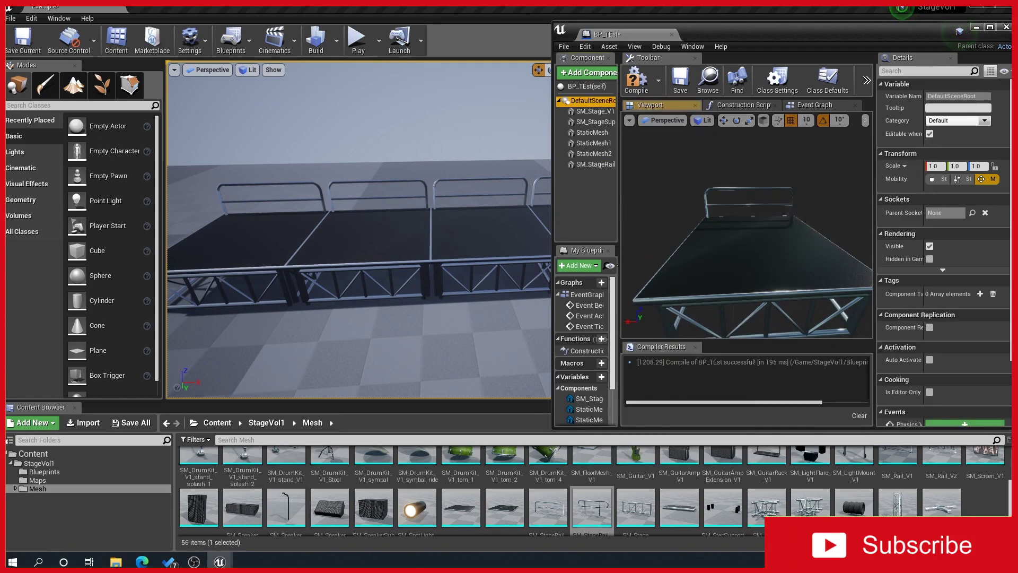
scroll(489, 519, up, 1)
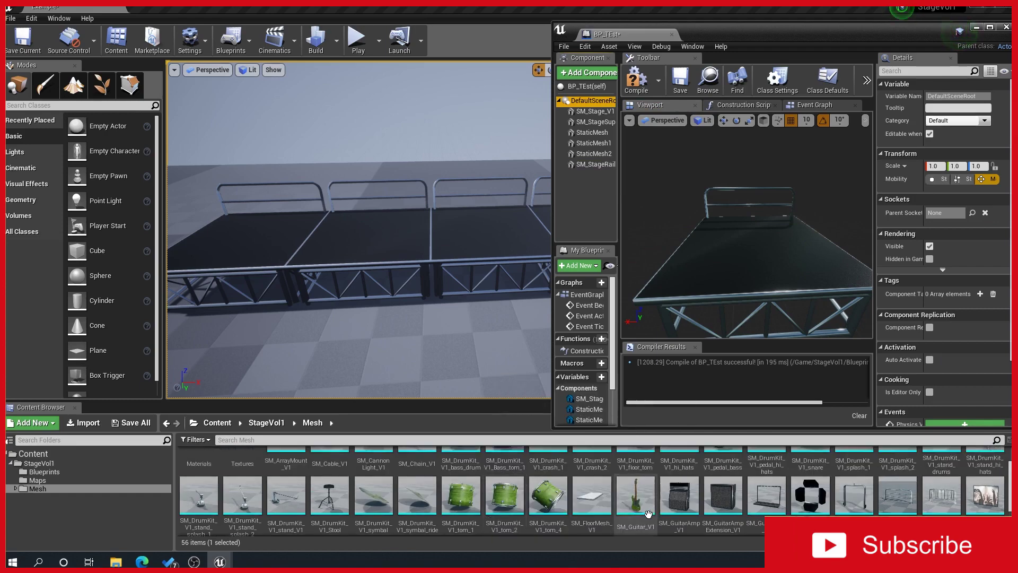
scroll(489, 519, up, 2)
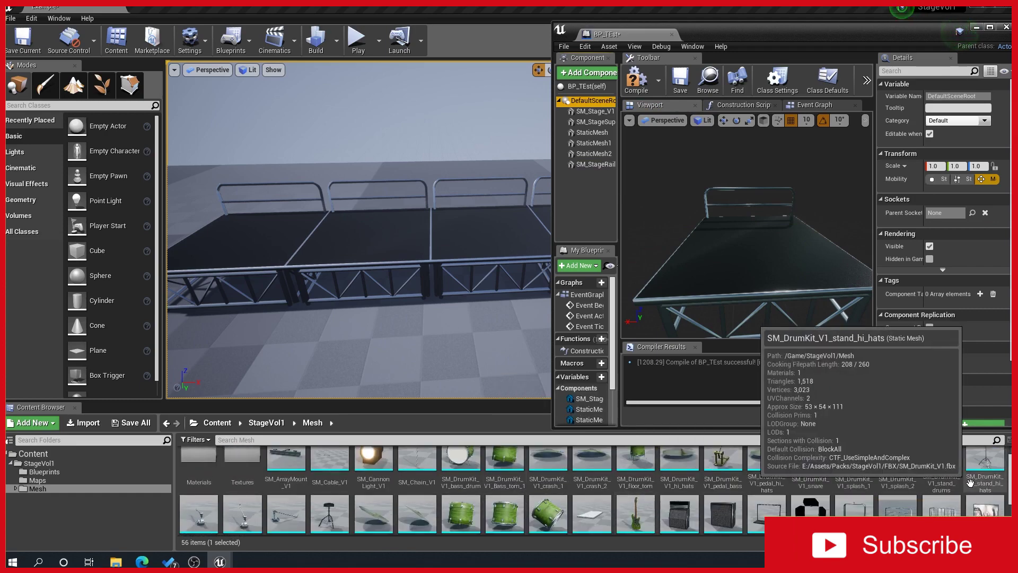
scroll(682, 471, down, 1)
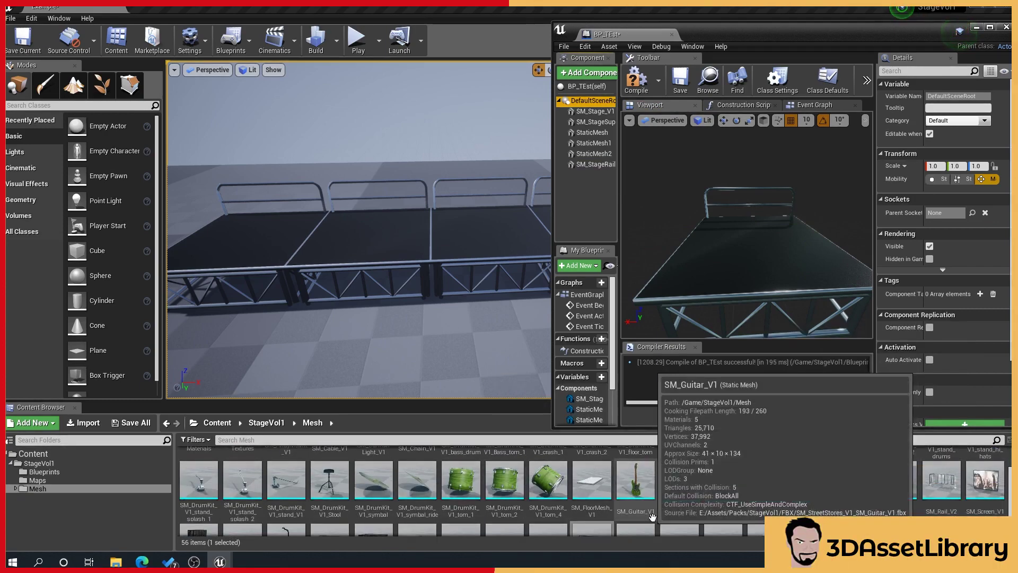
drag(682, 471, 586, 105)
Move the guitar amp onto the platform at about X 110, Y -200, Z 110 and turn it about its vertical axis
drag(795, 241, 770, 206)
key(e)
drag(762, 278, 846, 281)
right_drag(694, 279, 750, 257)
scroll(750, 257, down, 3)
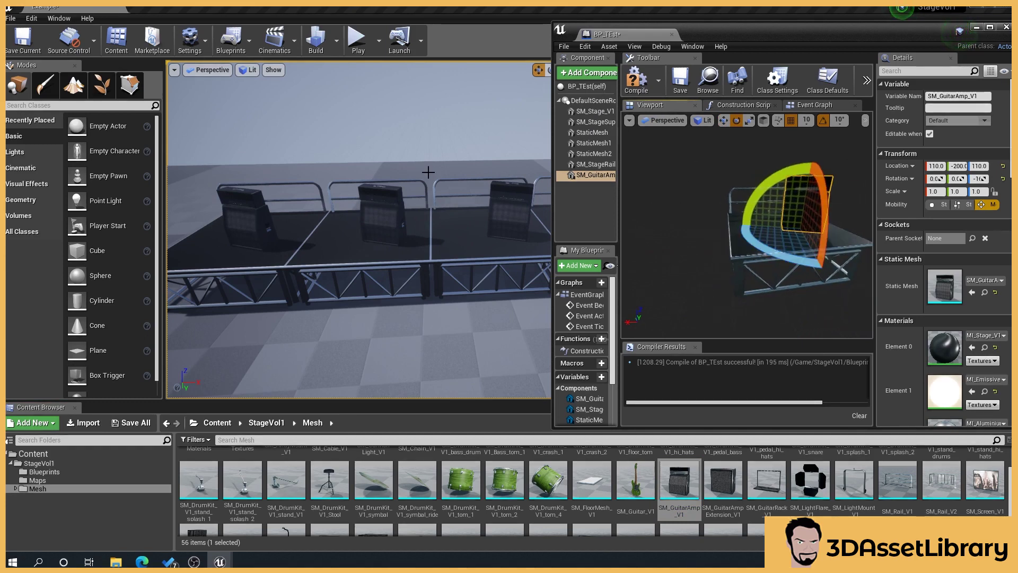
right_drag(399, 174, 399, 174)
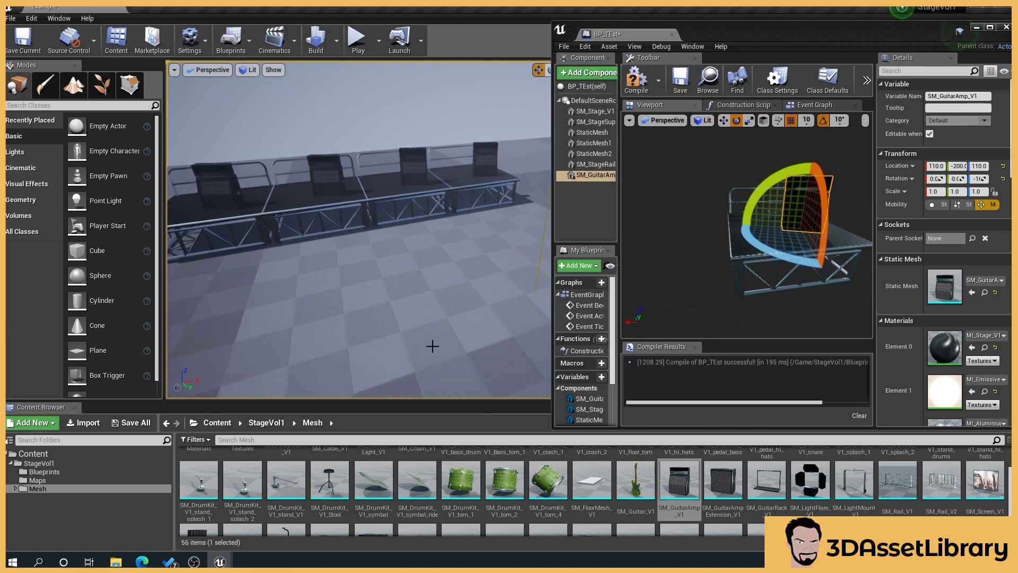
Place a BP_Light_V1 from the Blueprints folder in front of the stage row and rotate it to about 80° around Z
click(571, 96)
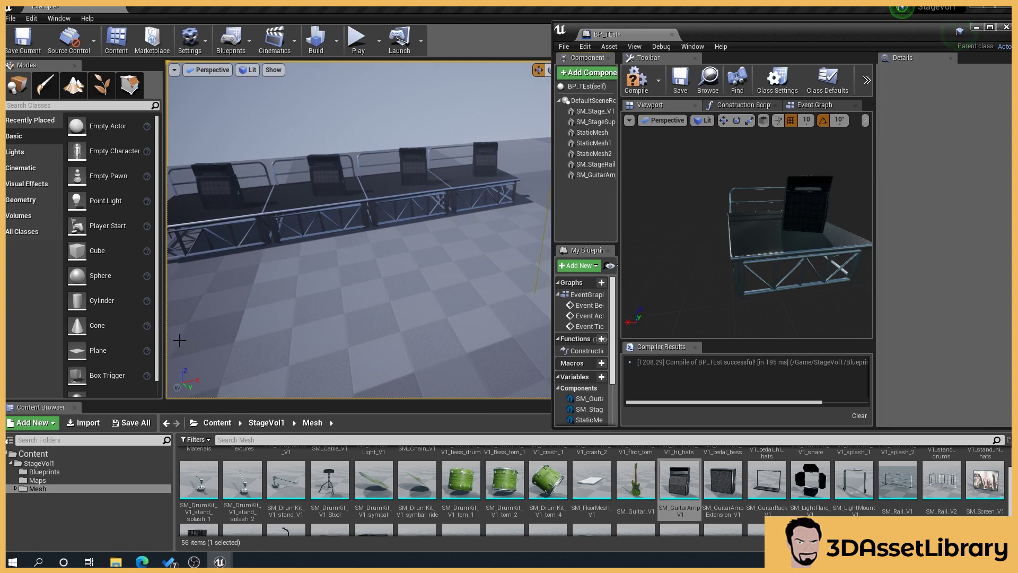
click(44, 472)
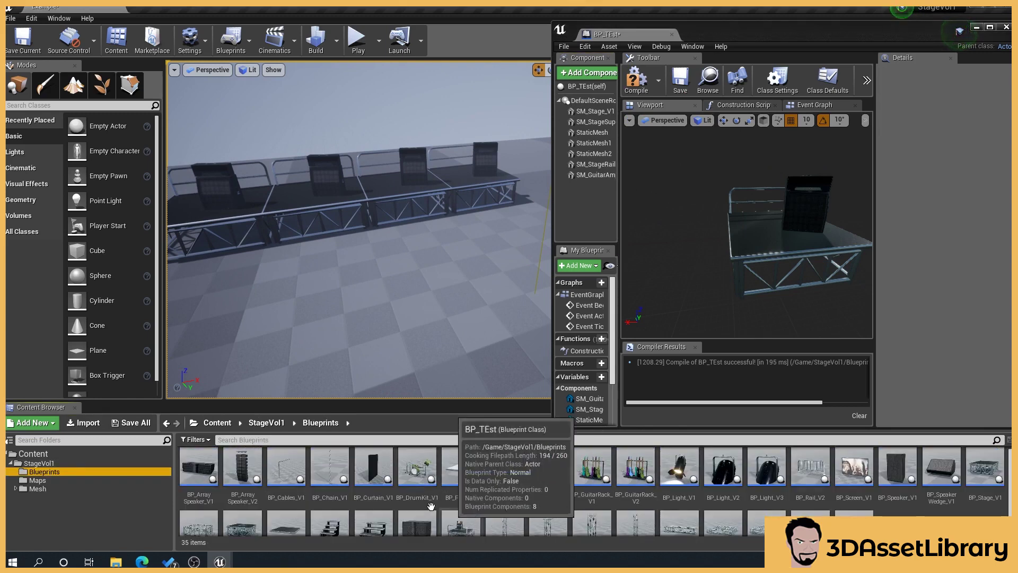
drag(679, 466, 337, 224)
right_drag(410, 206, 446, 228)
key(e)
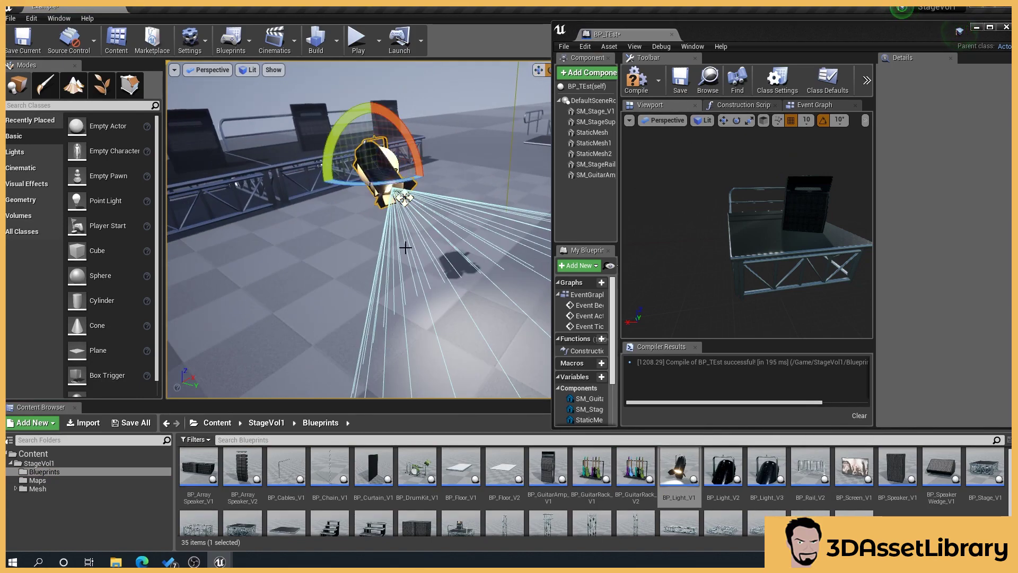
drag(395, 187, 350, 204)
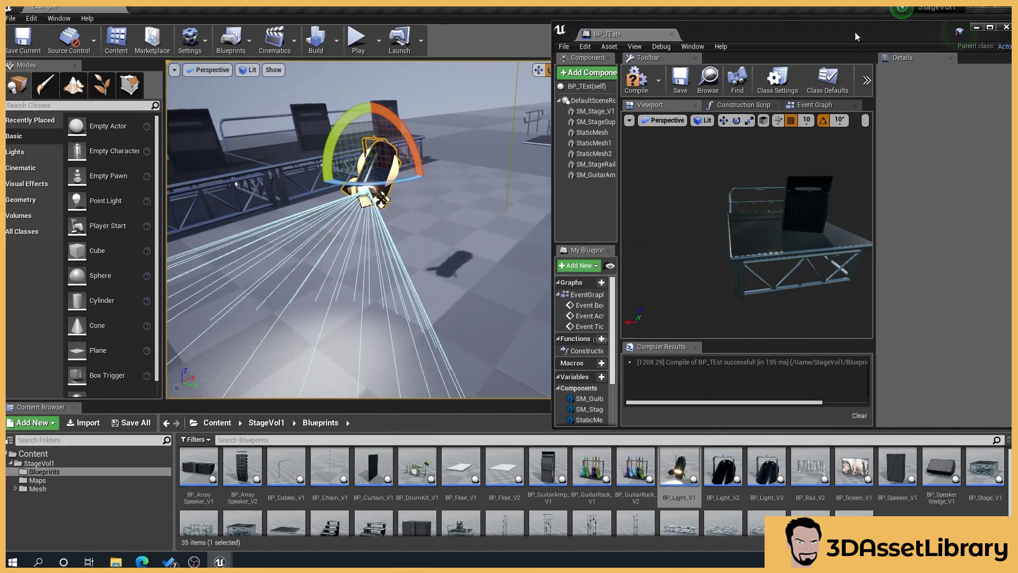
click(1007, 27)
right_drag(562, 201, 446, 199)
right_drag(666, 271, 687, 262)
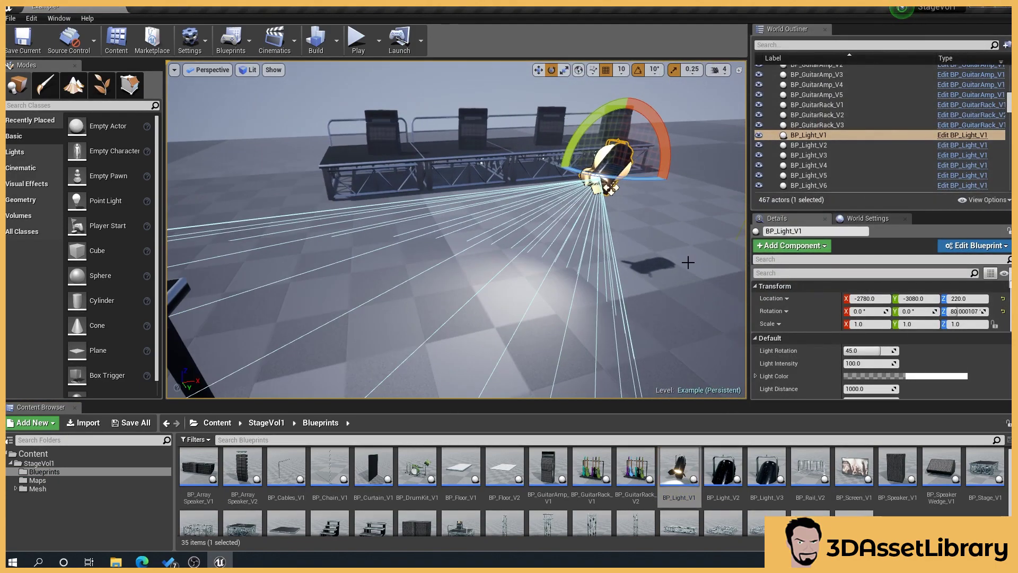
Set the placed light's rotation to about 50 and intensity to about 5834, and give it a bright pink-red colour
mouse_move(880, 351)
mouse_down()
mouse_move(869, 350)
mouse_move(884, 351)
mouse_move(869, 364)
mouse_move(888, 364)
mouse_up()
click(936, 376)
click(811, 348)
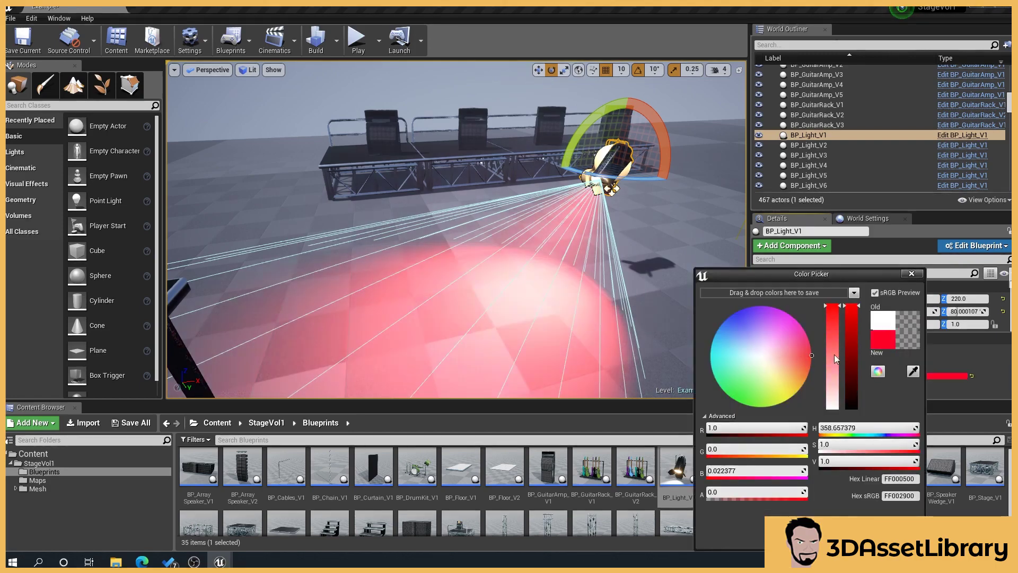
click(856, 538)
Set the light's distance to about 2579 and its outer cone to about 38.7
scroll(812, 347, down, 1)
drag(869, 372, 867, 346)
scroll(840, 373, down, 3)
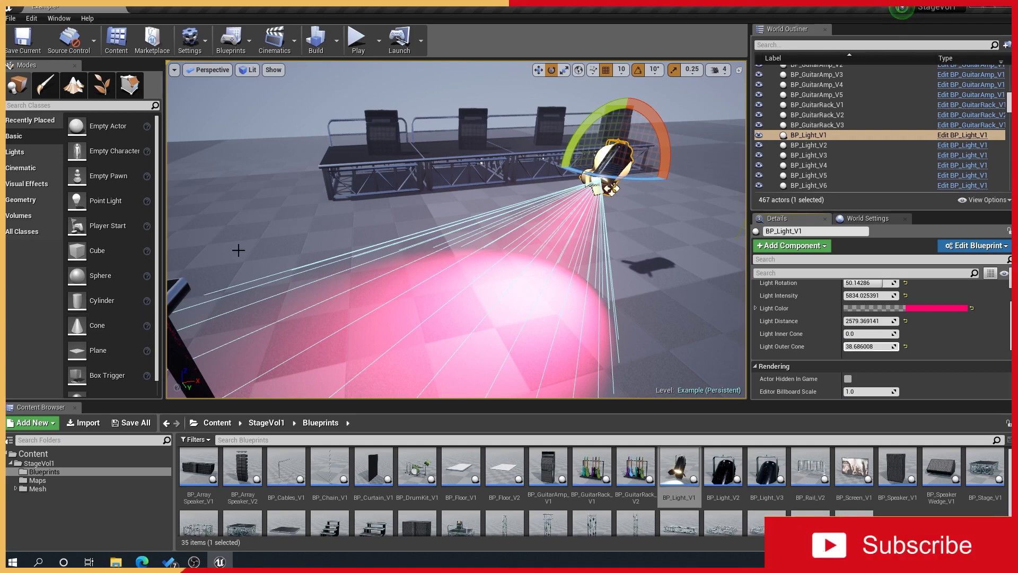
Examine the row of BP_TEst stages with their rails and guitar amps from several angles, and open the Mesh folder
right_drag(568, 250, 540, 249)
right_drag(275, 250, 301, 268)
key(f)
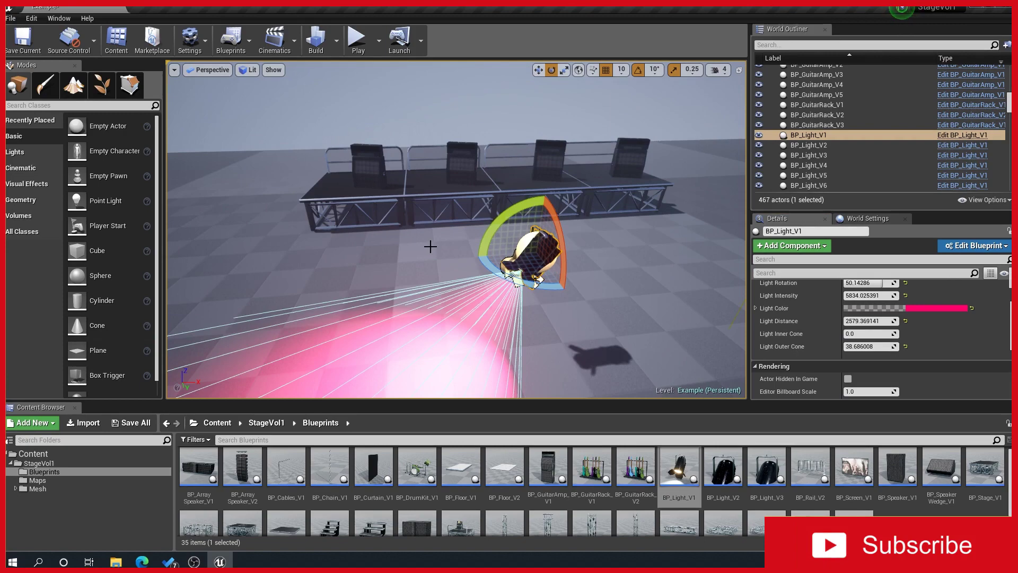
drag(564, 275, 573, 276)
middle_drag(604, 258, 604, 270)
drag(604, 270, 602, 290)
drag(281, 228, 280, 209)
click(439, 209)
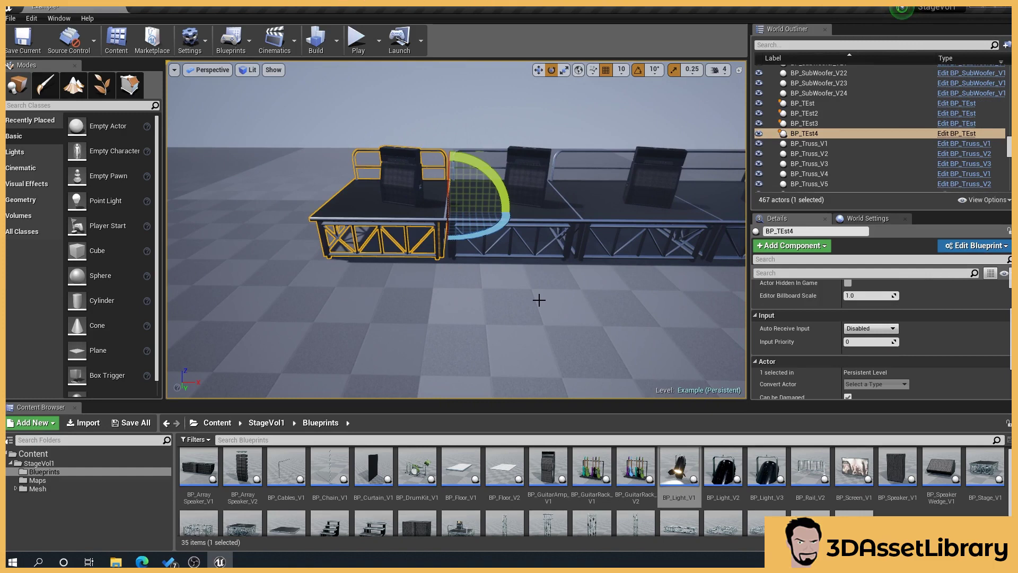
middle_drag(390, 230, 428, 235)
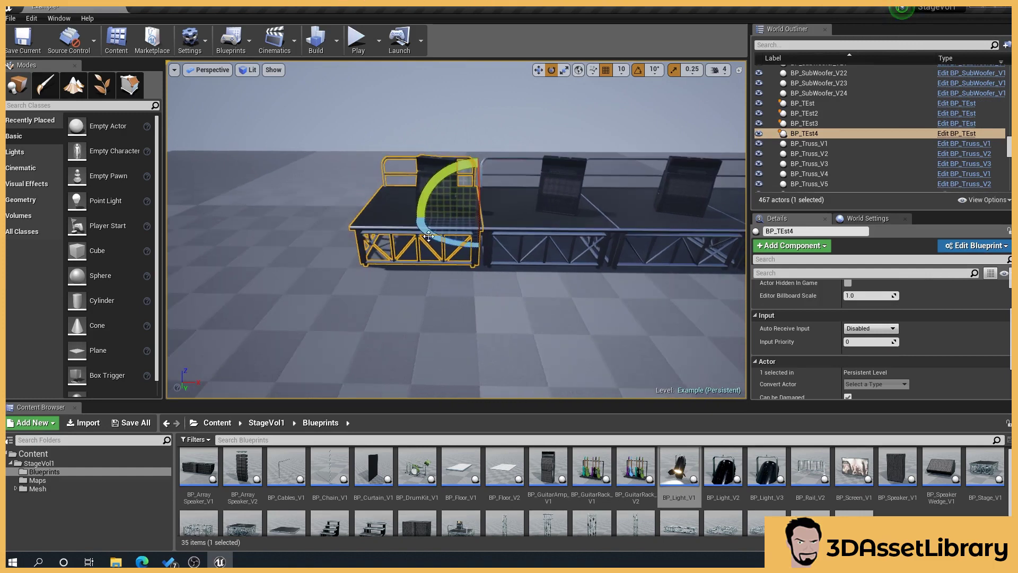
click(472, 161)
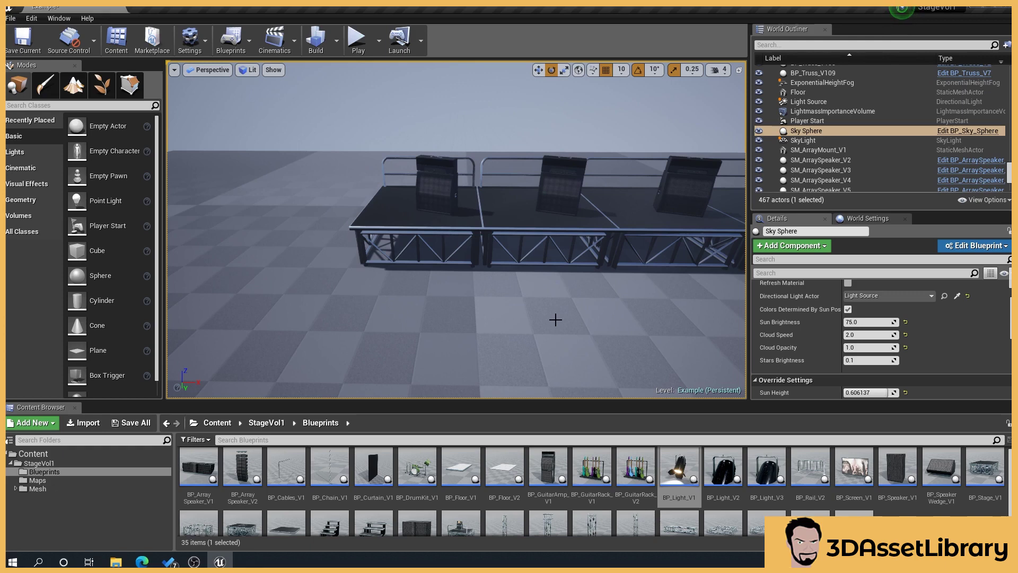
click(38, 489)
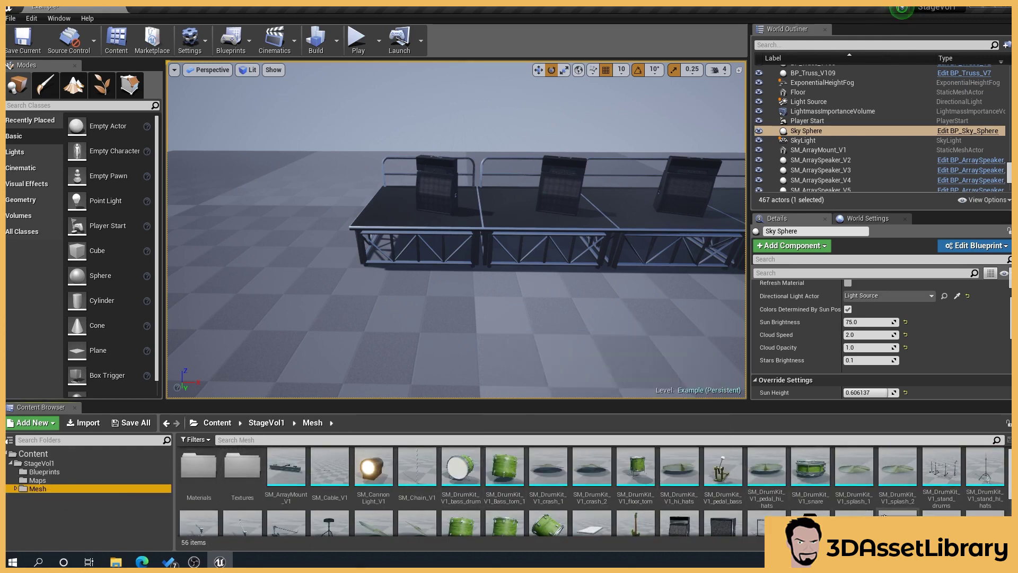
drag(517, 289, 510, 255)
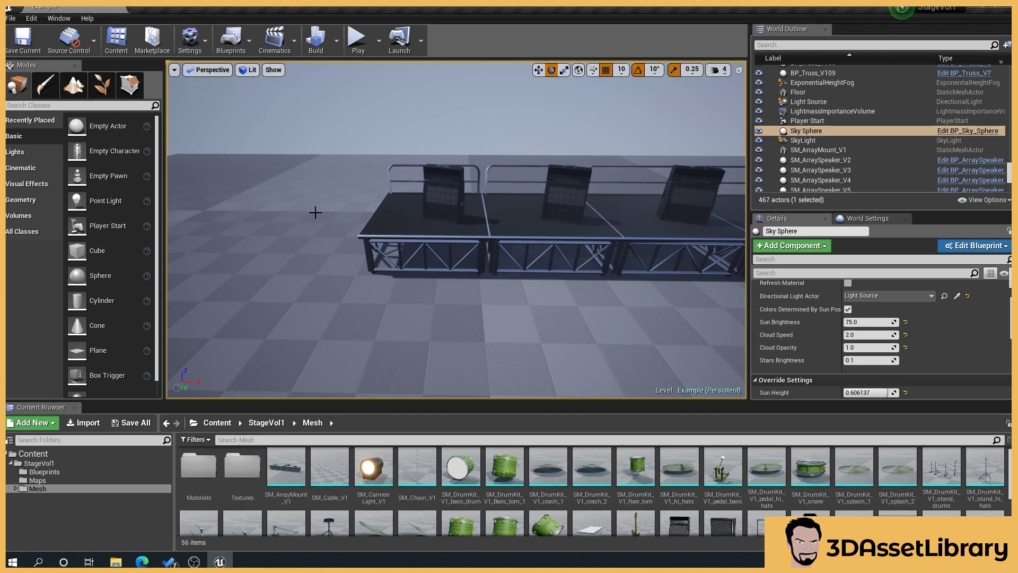
drag(332, 206, 323, 175)
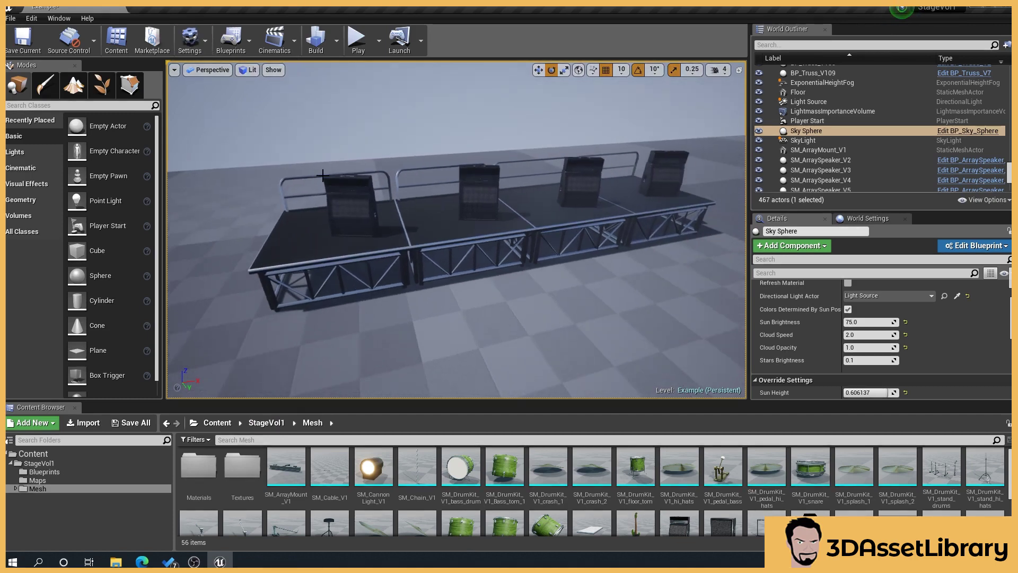